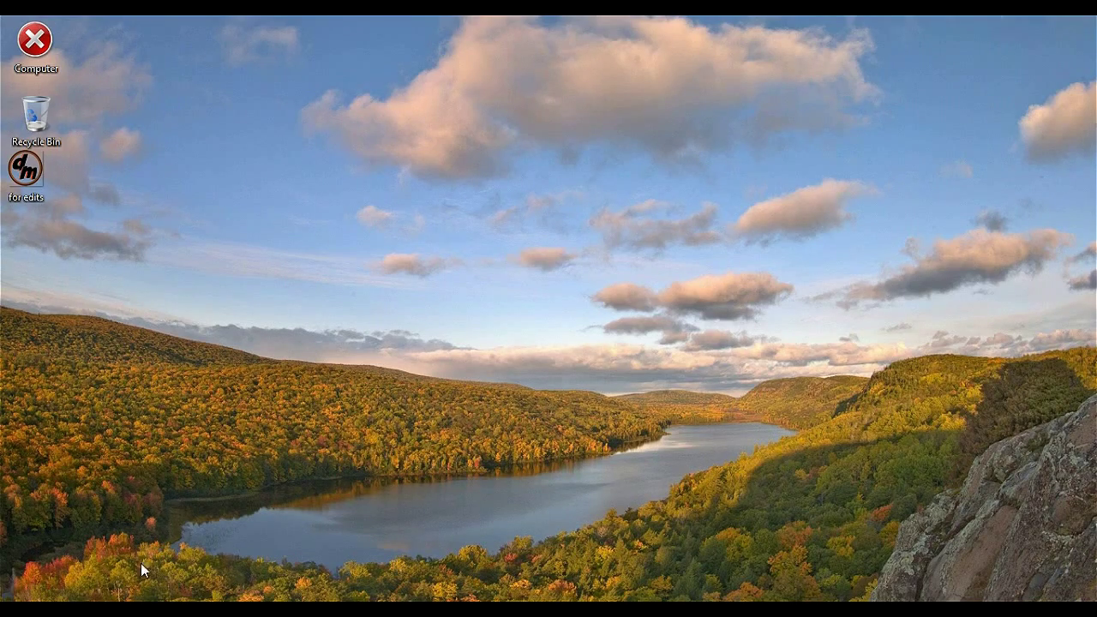
Step: Restore the After Effects window with the LUMA CUSTOM TRANSITIONS project
{"action": "left_click", "coordinate": [129, 607]}
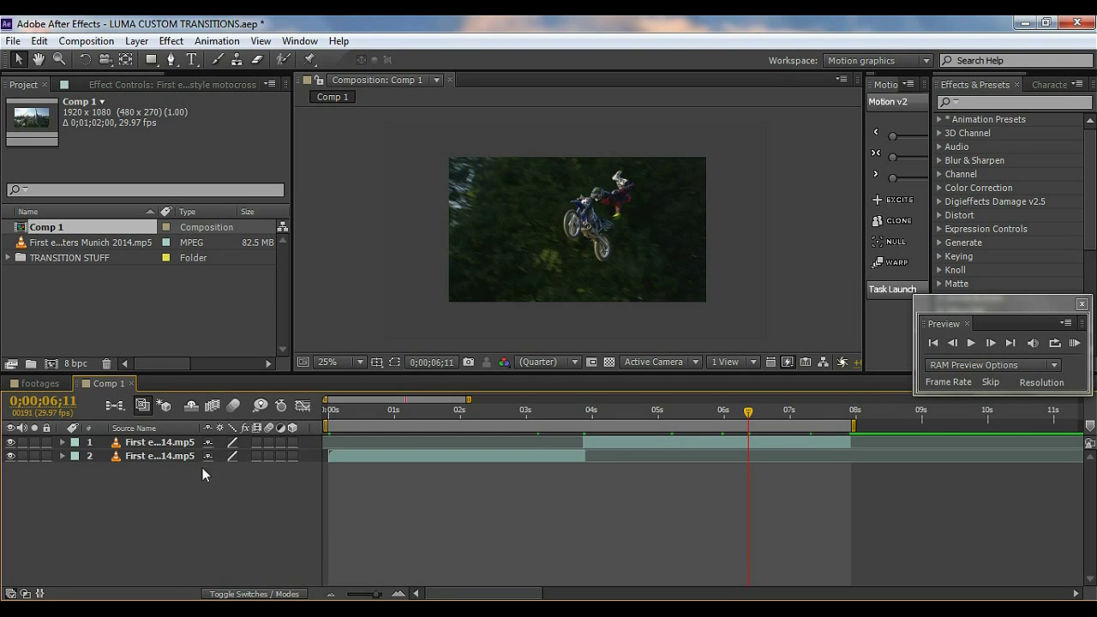
Step: Select the upper motocross clip layer and move to 0;00;03;22 on the crowd shot
{"action": "left_click", "coordinate": [171, 456]}
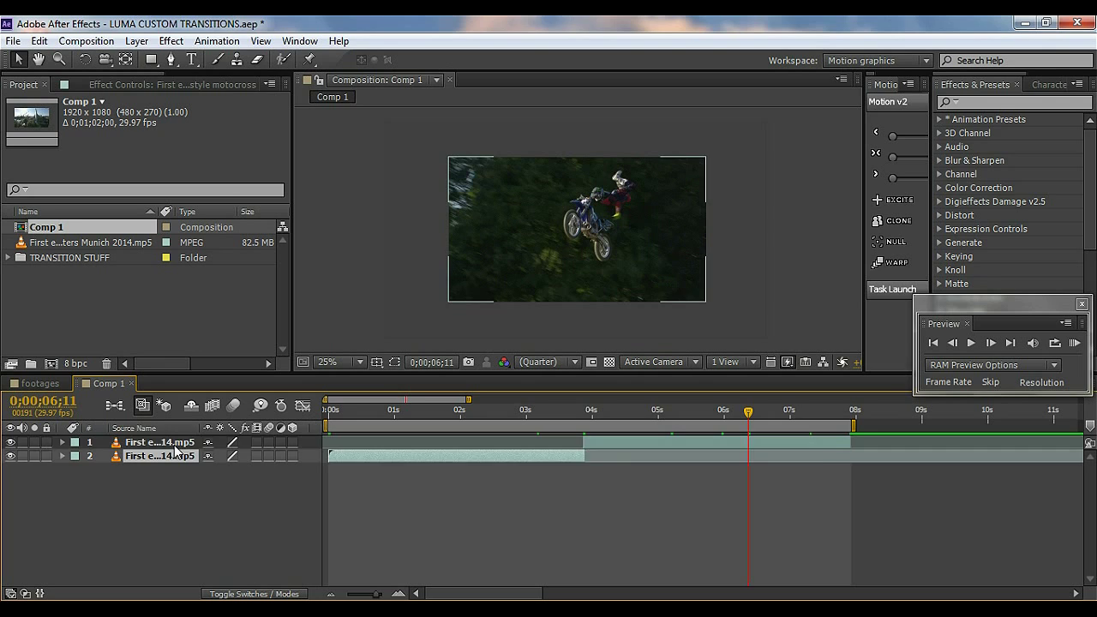
{"action": "key", "text": "ctrl+Up"}
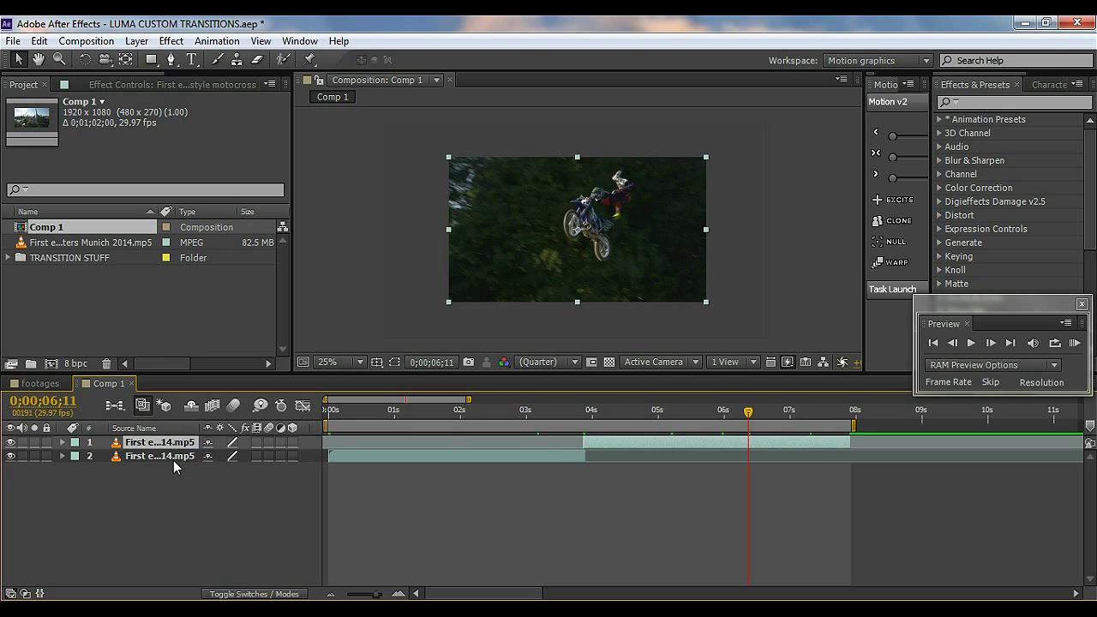
{"action": "left_click", "coordinate": [575, 414]}
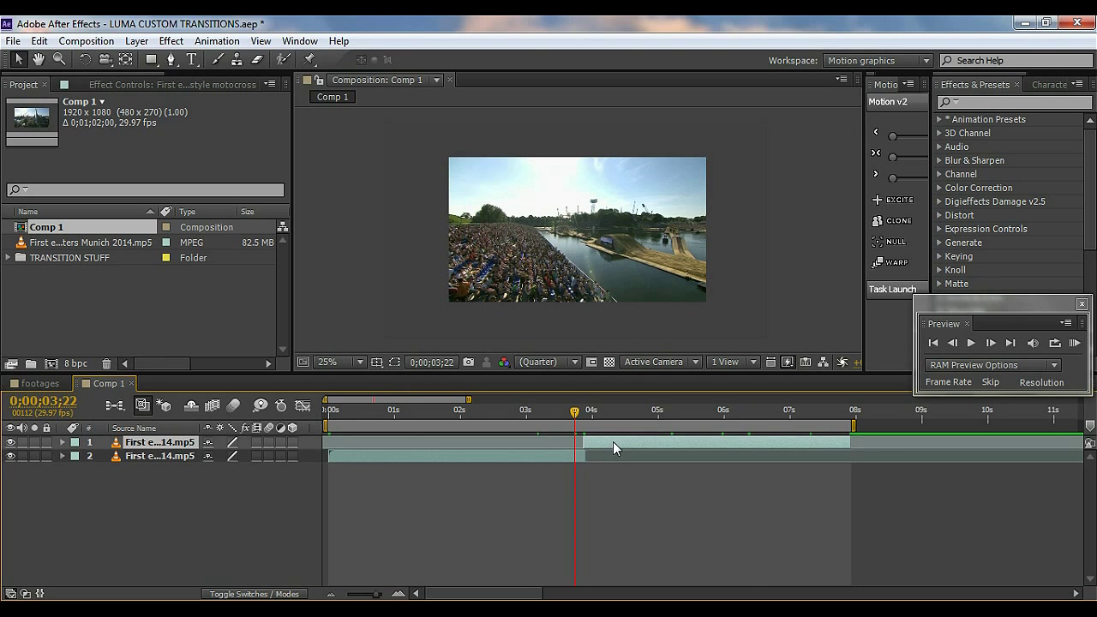
{"action": "left_click", "coordinate": [87, 41]}
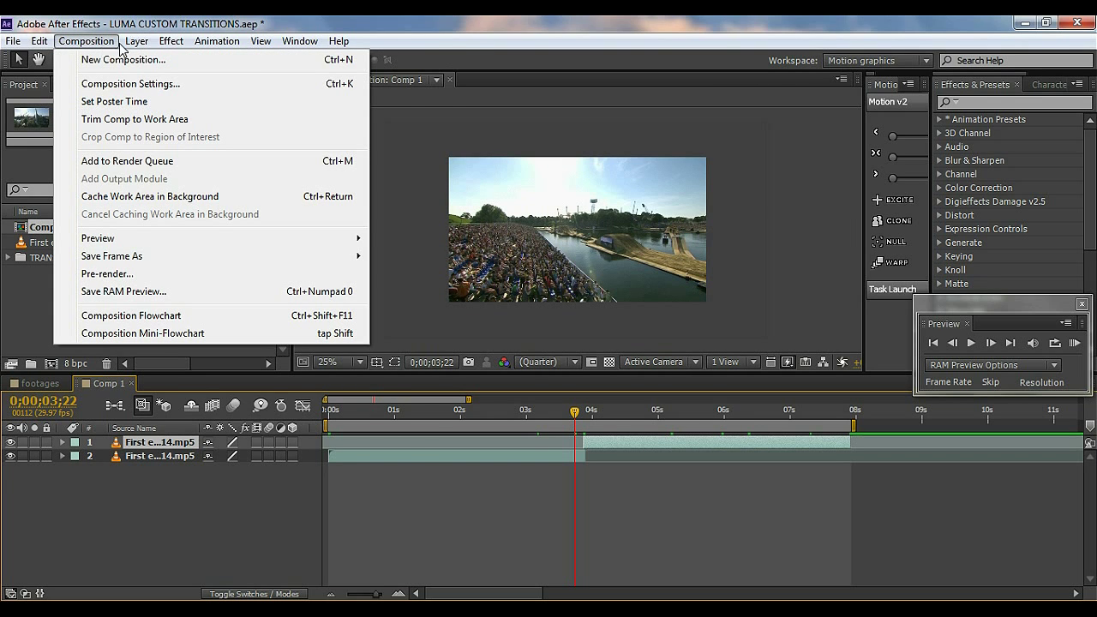
{"action": "mouse_move", "coordinate": [127, 48]}
{"action": "left_click", "coordinate": [61, 536]}
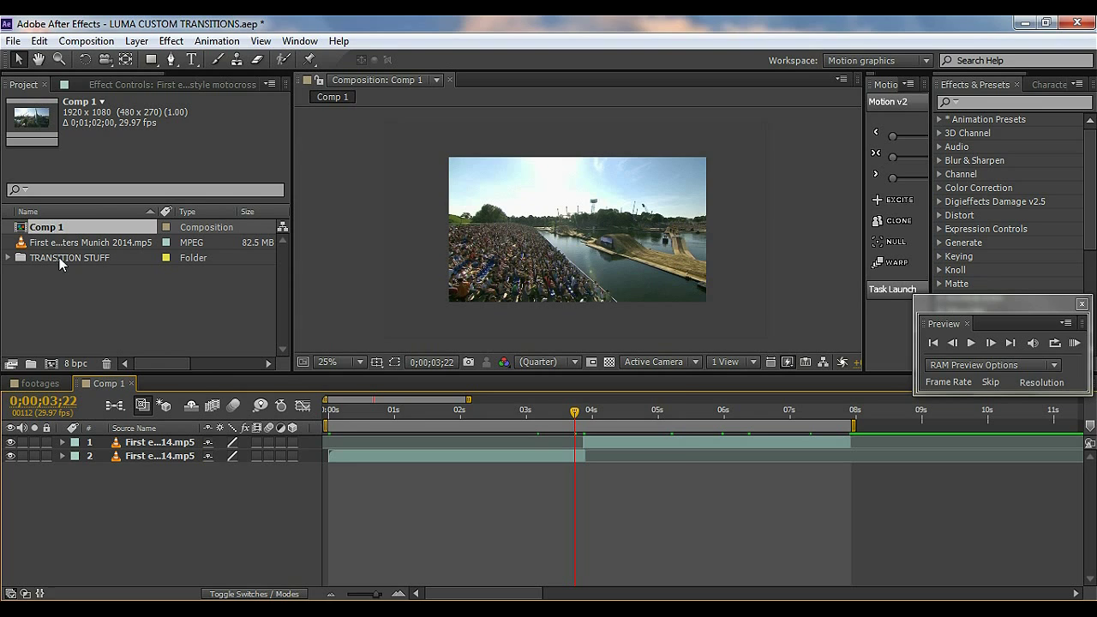
Step: Create a new 1920x1080 composition with a duration of 0;00;02;00
{"action": "left_click", "coordinate": [52, 363]}
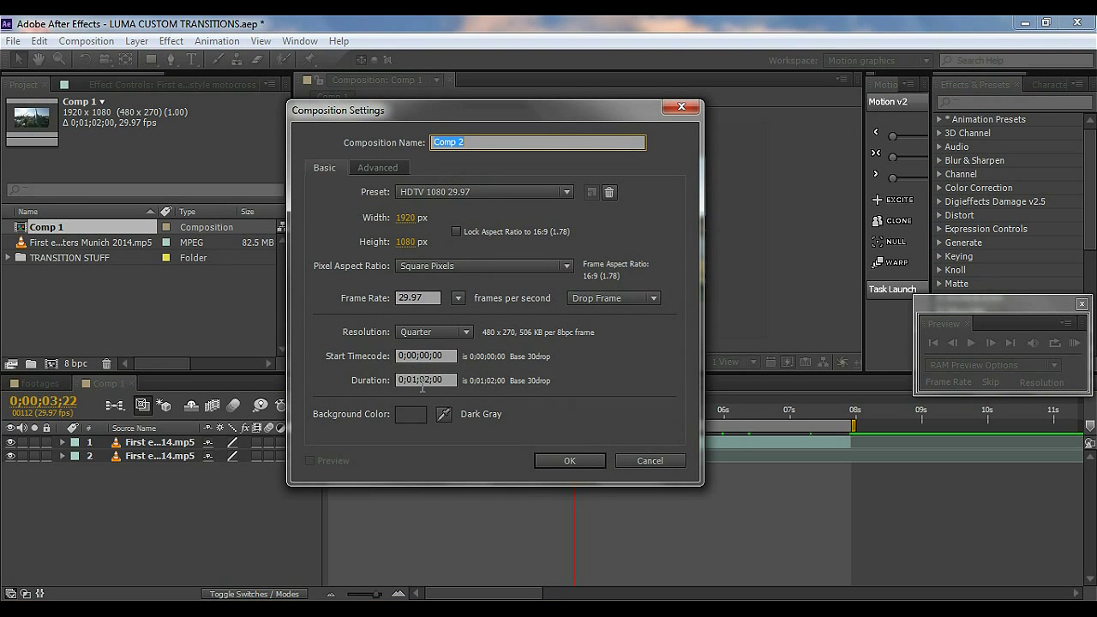
{"action": "left_click", "coordinate": [421, 381]}
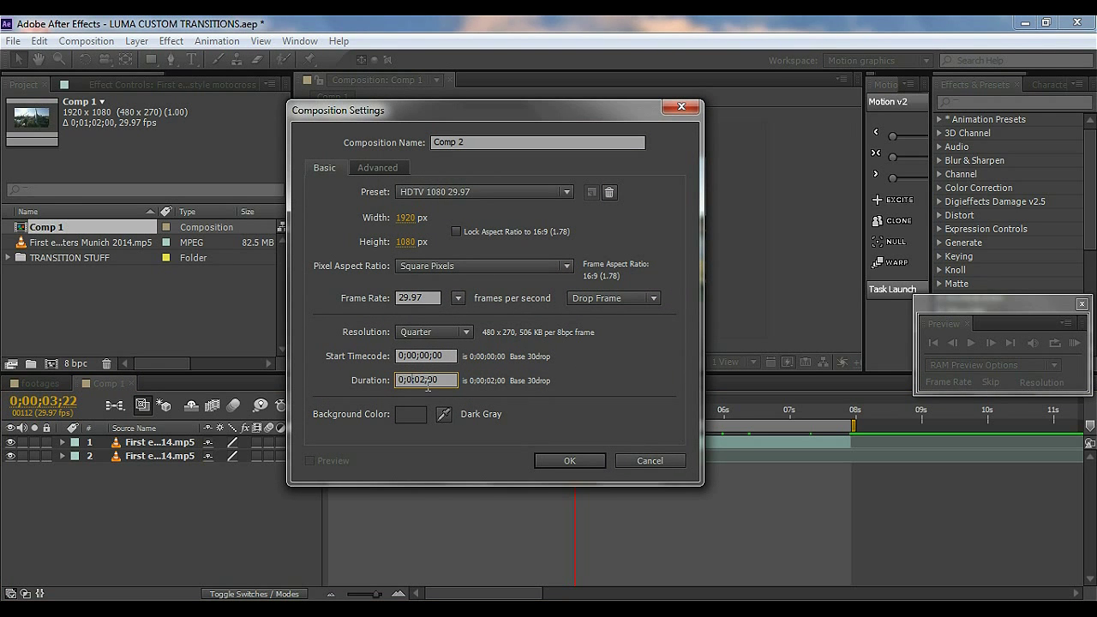
{"action": "left_click", "coordinate": [553, 462]}
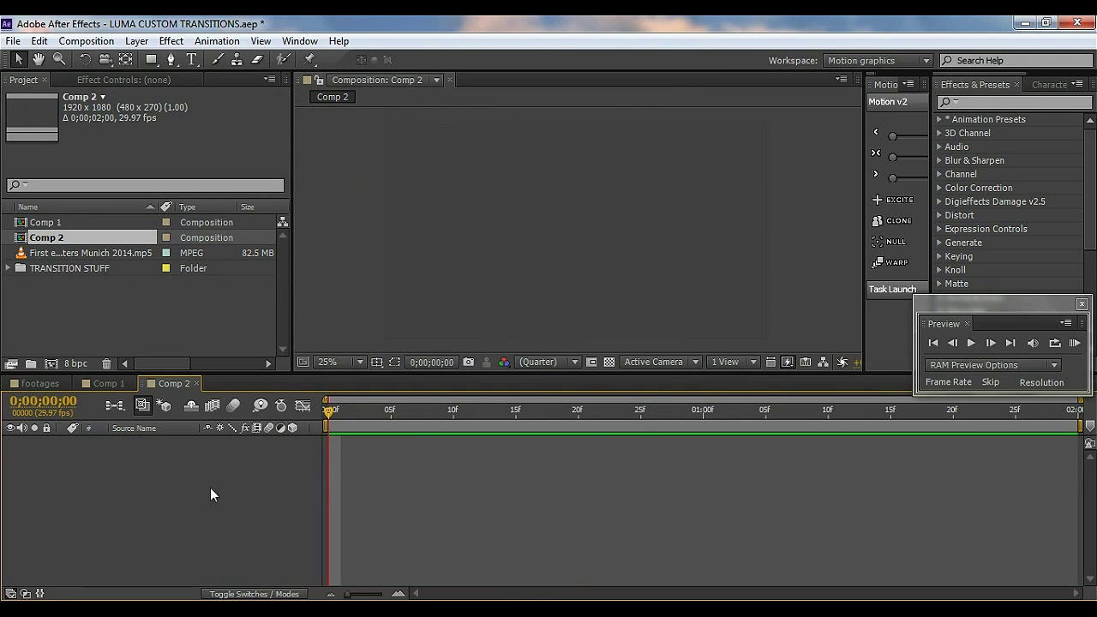
Step: Rename Comp 2 to 'kuma' and bring up its empty timeline
{"action": "left_click", "coordinate": [59, 244]}
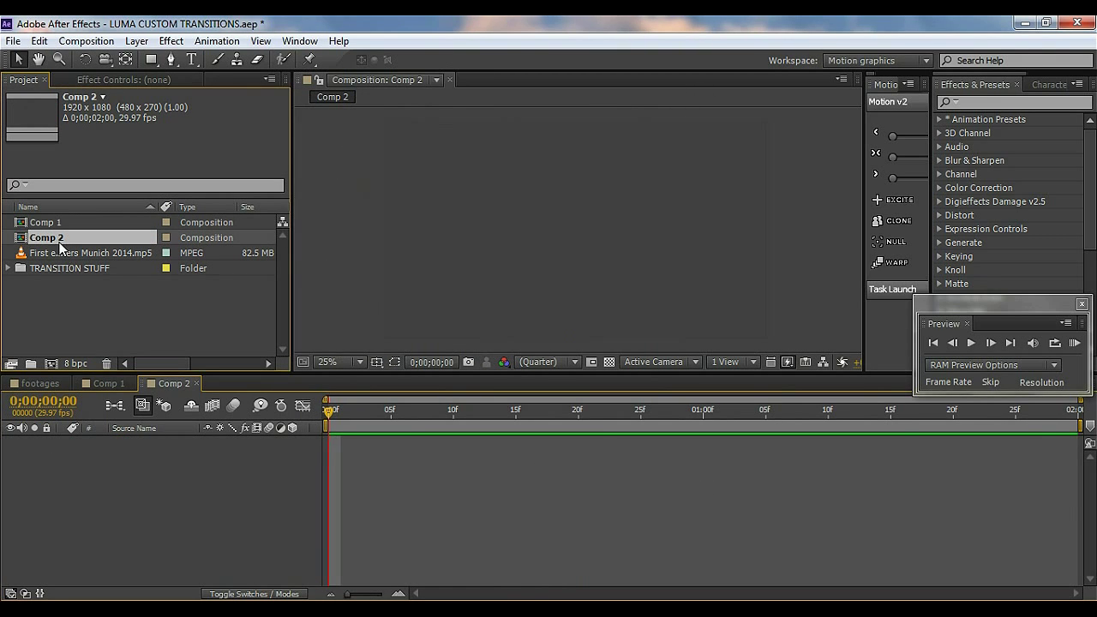
{"action": "key", "text": "Return"}
{"action": "type", "text": "kuma"}
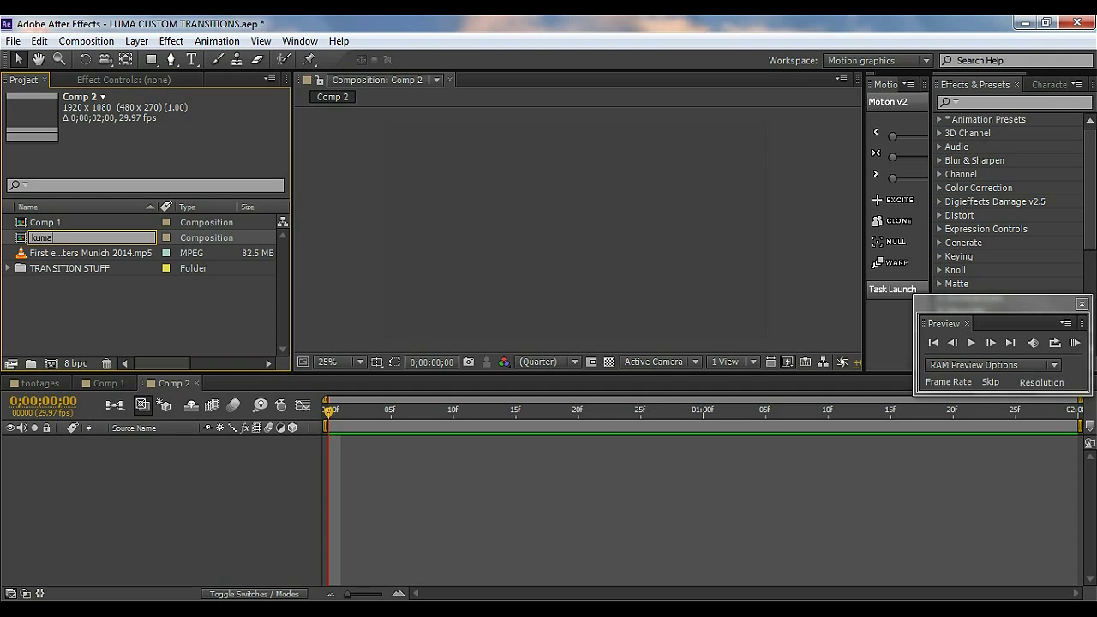
{"action": "key", "text": "Return"}
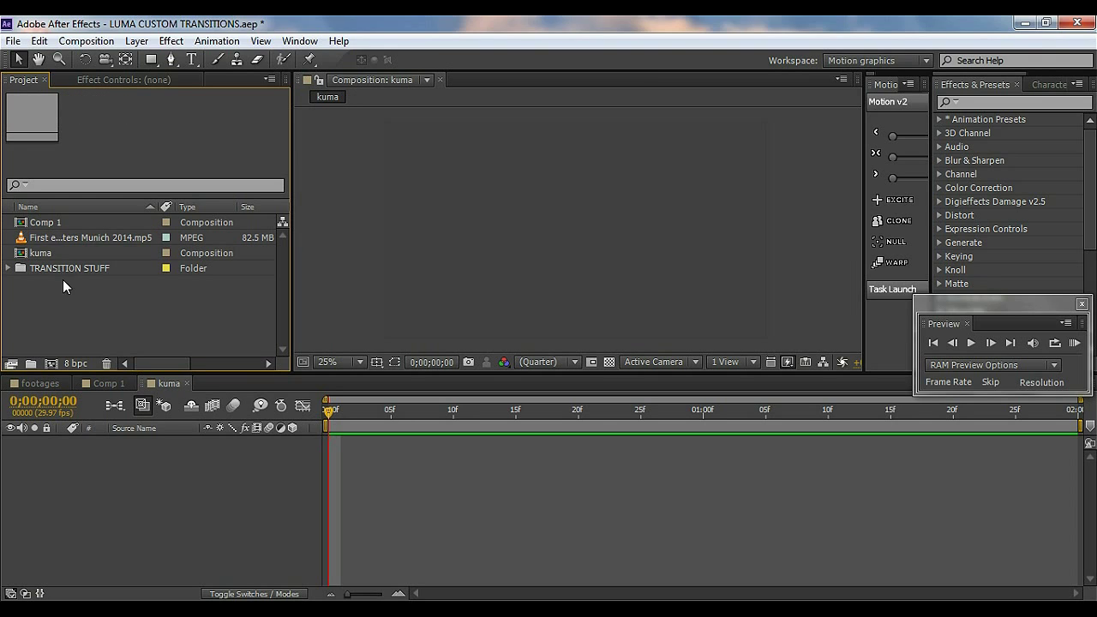
{"action": "left_click", "coordinate": [58, 254]}
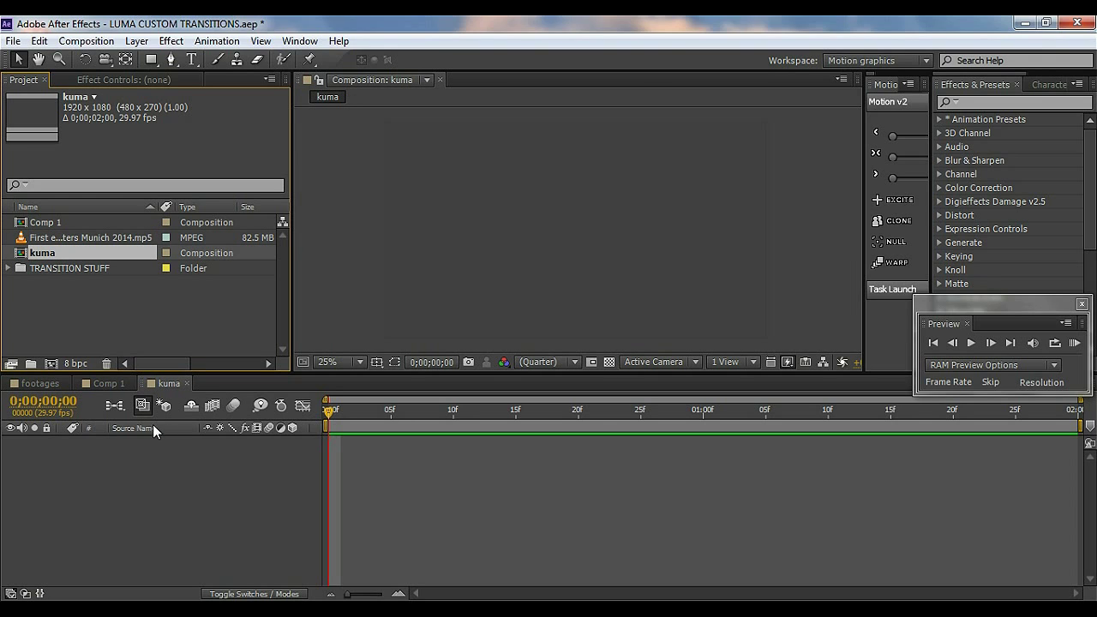
{"action": "left_click", "coordinate": [209, 438]}
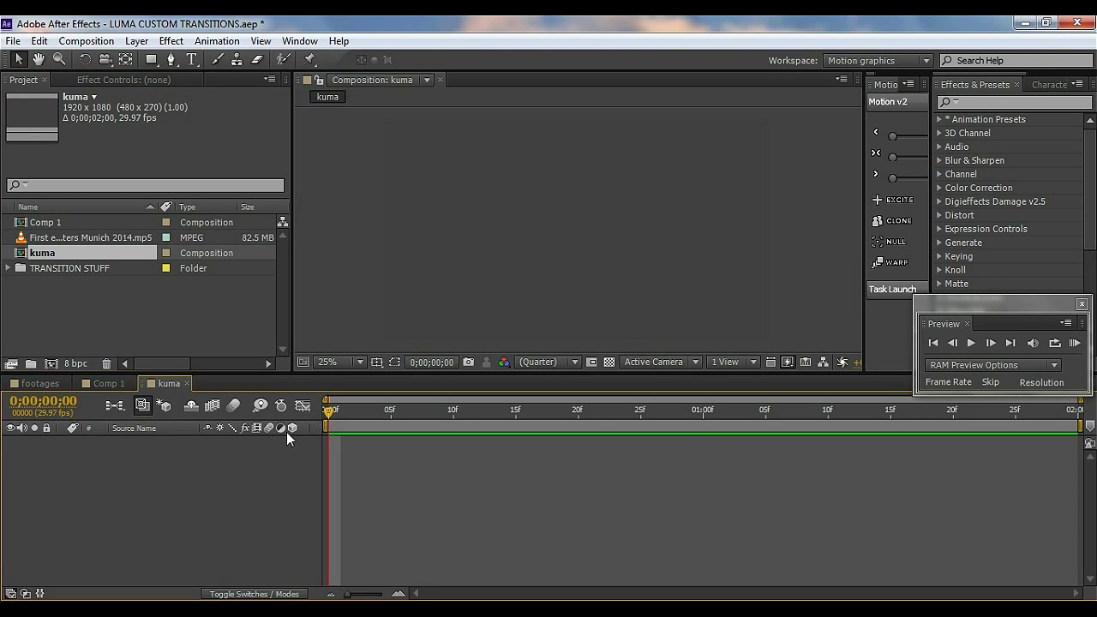
Step: Add a white solid at comp size to fill the kuma frame
{"action": "right_click", "coordinate": [79, 488]}
{"action": "mouse_move", "coordinate": [253, 314]}
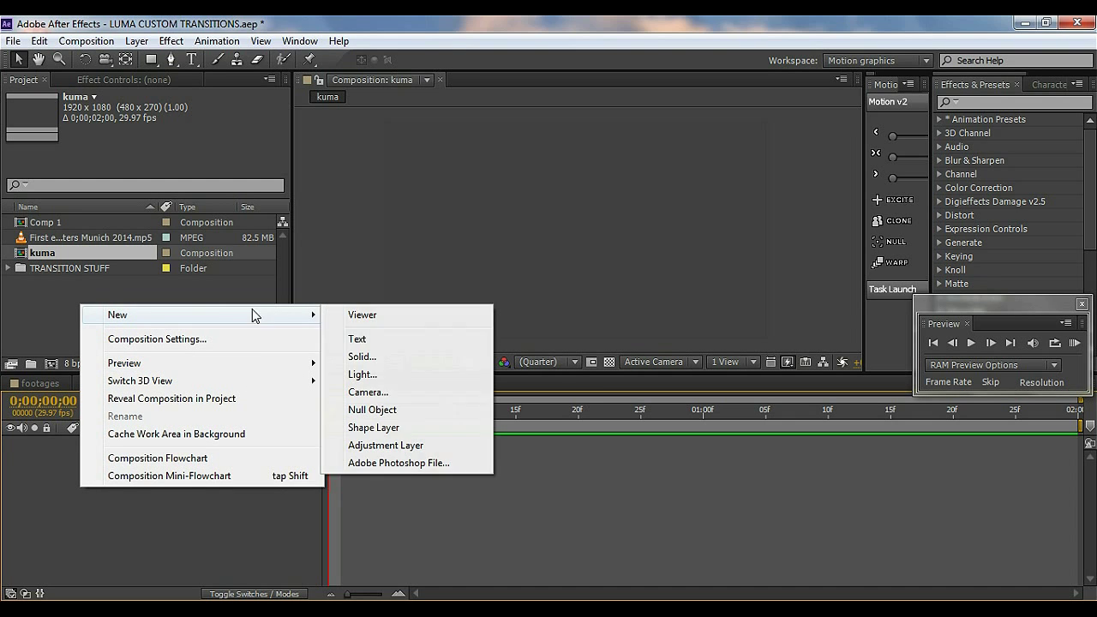
{"action": "left_click", "coordinate": [364, 356]}
{"action": "left_click", "coordinate": [532, 419]}
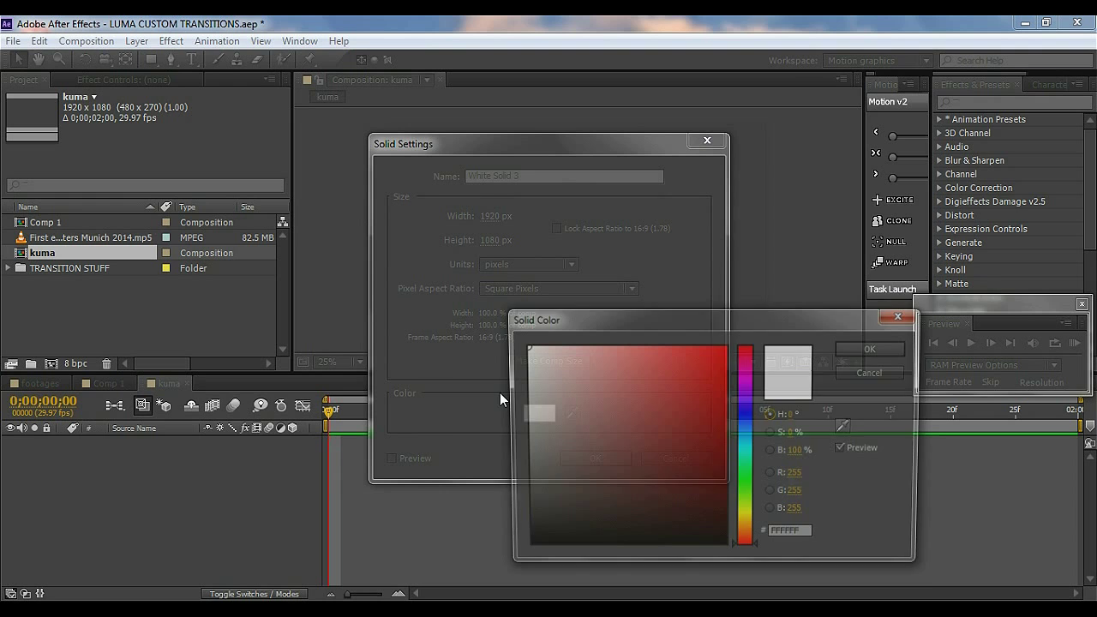
{"action": "left_click", "coordinate": [874, 348]}
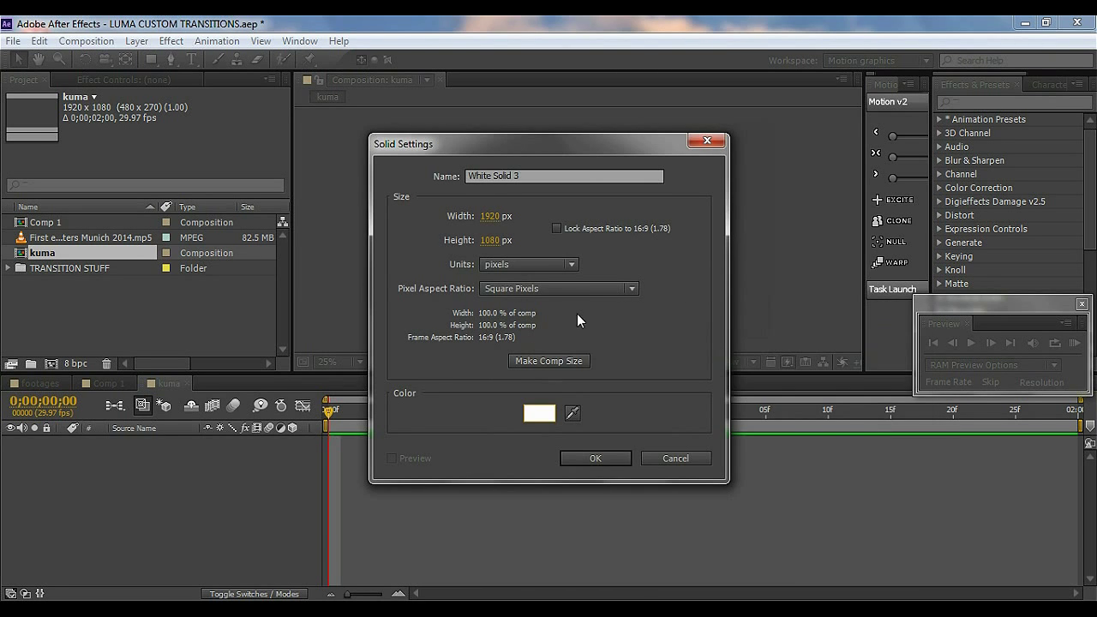
{"action": "left_click", "coordinate": [559, 360]}
{"action": "left_click", "coordinate": [596, 458]}
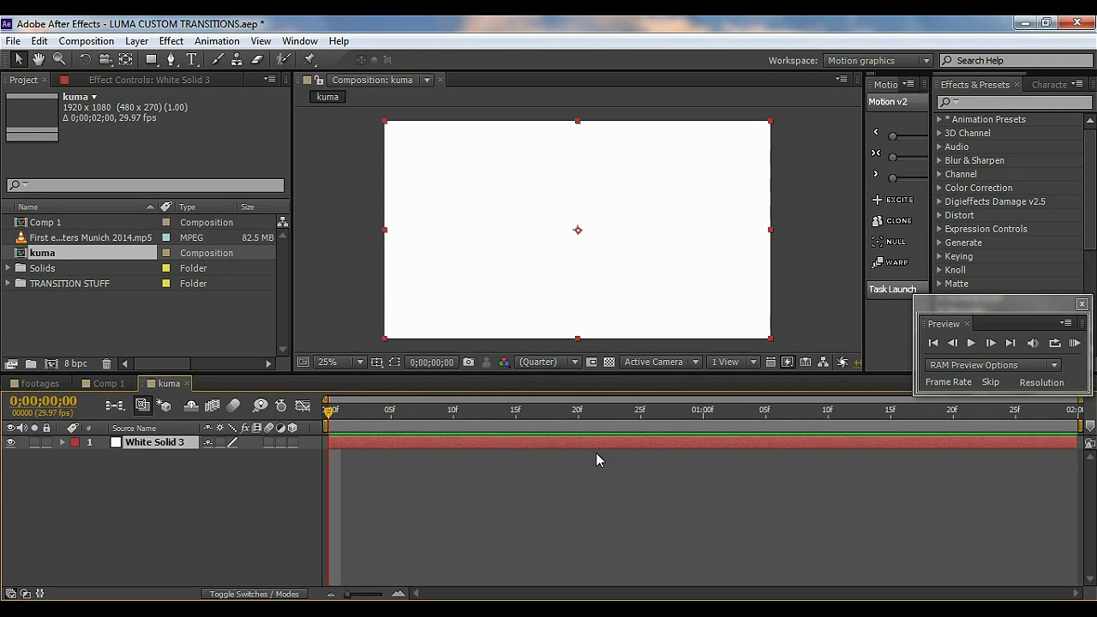
Step: Add a 1920x300 black solid bar across the middle
{"action": "right_click", "coordinate": [149, 467]}
{"action": "mouse_move", "coordinate": [377, 295]}
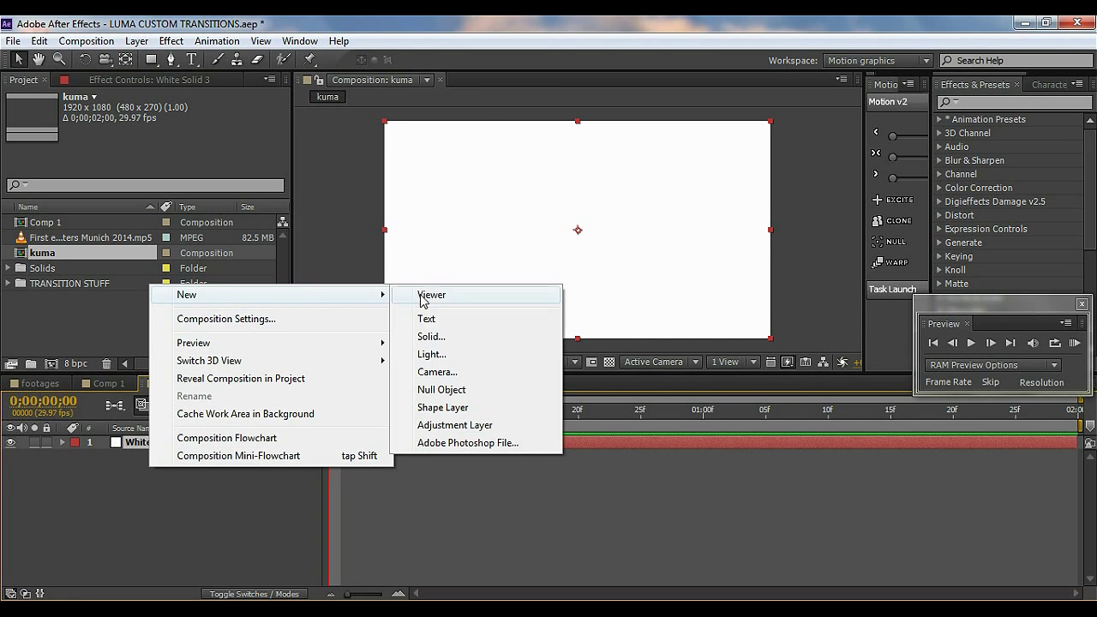
{"action": "left_click", "coordinate": [431, 336]}
{"action": "left_click", "coordinate": [494, 241]}
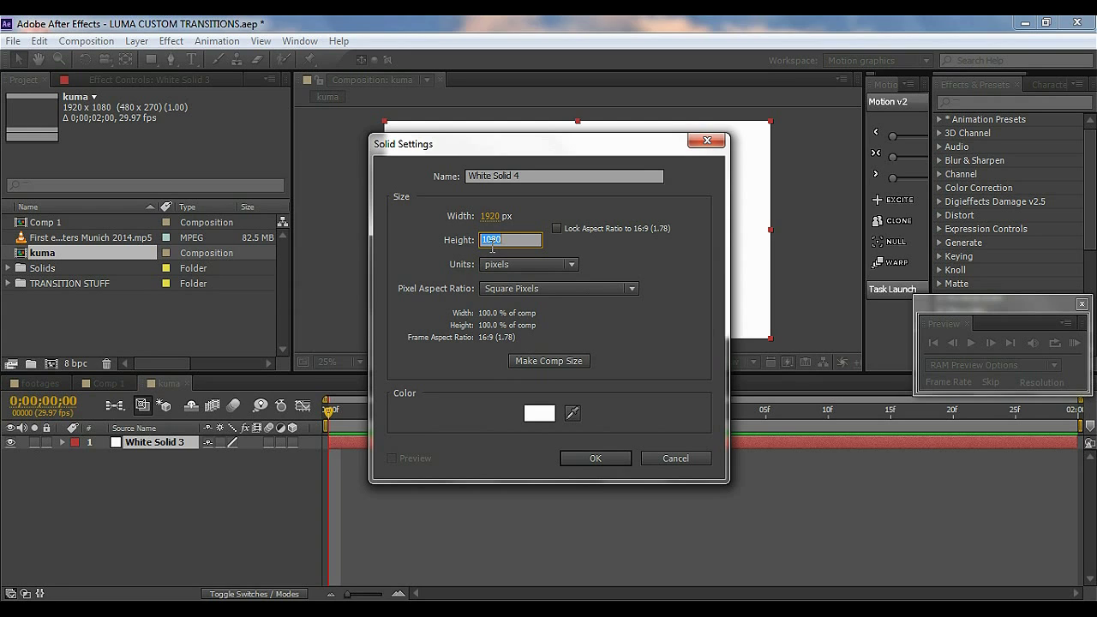
{"action": "type", "text": "300"}
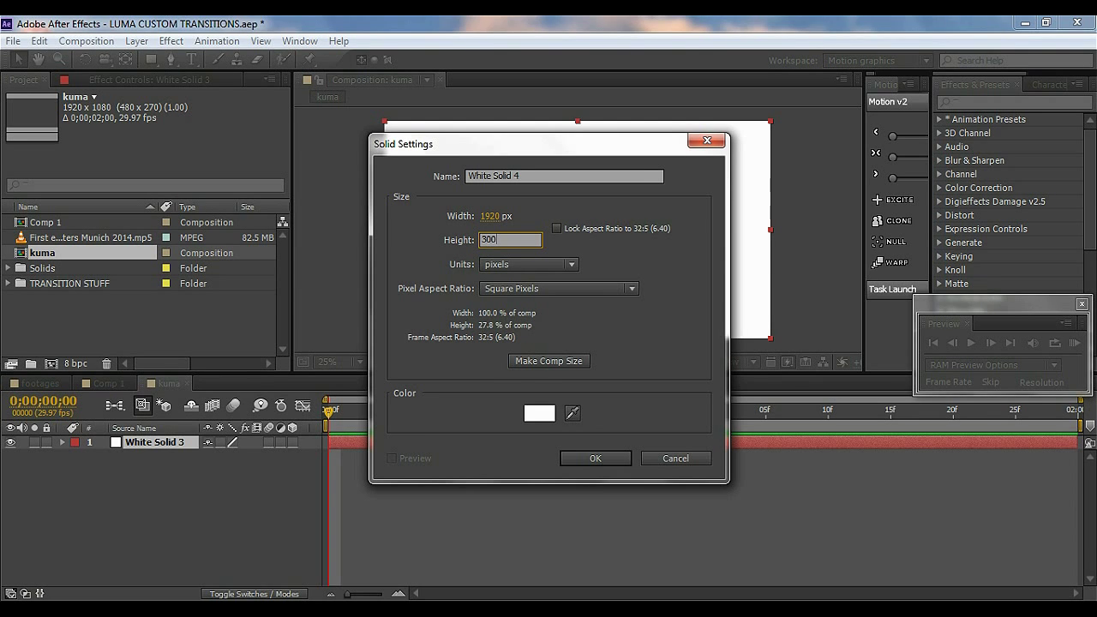
{"action": "left_click", "coordinate": [541, 414]}
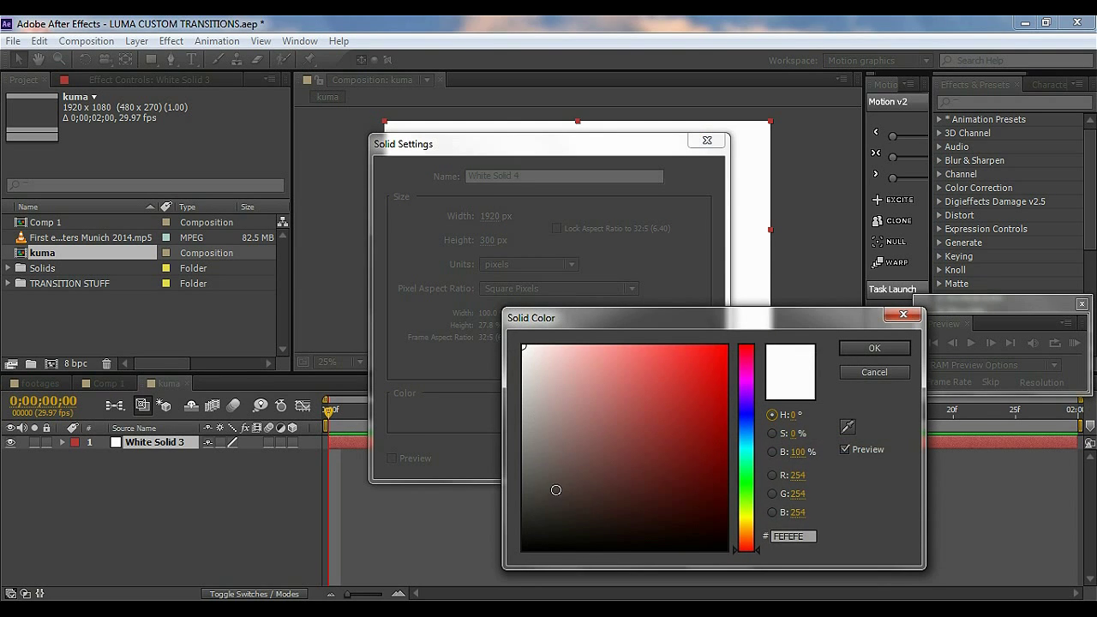
{"action": "left_click_drag", "start_coordinate": [556, 487], "coordinate": [521, 553]}
{"action": "left_click", "coordinate": [873, 347]}
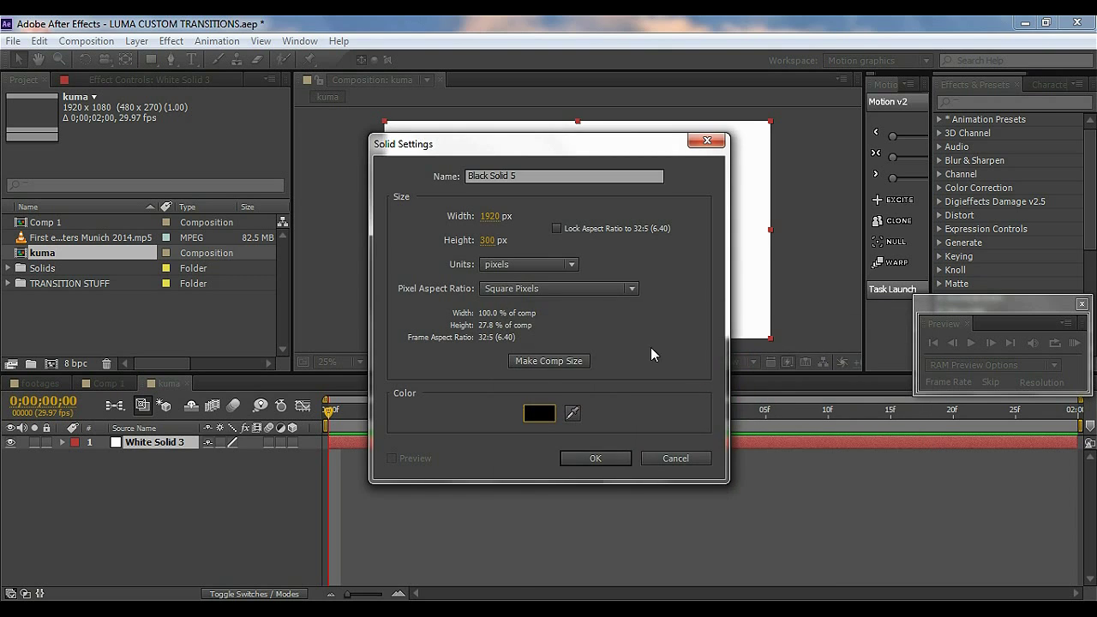
{"action": "left_click", "coordinate": [613, 458]}
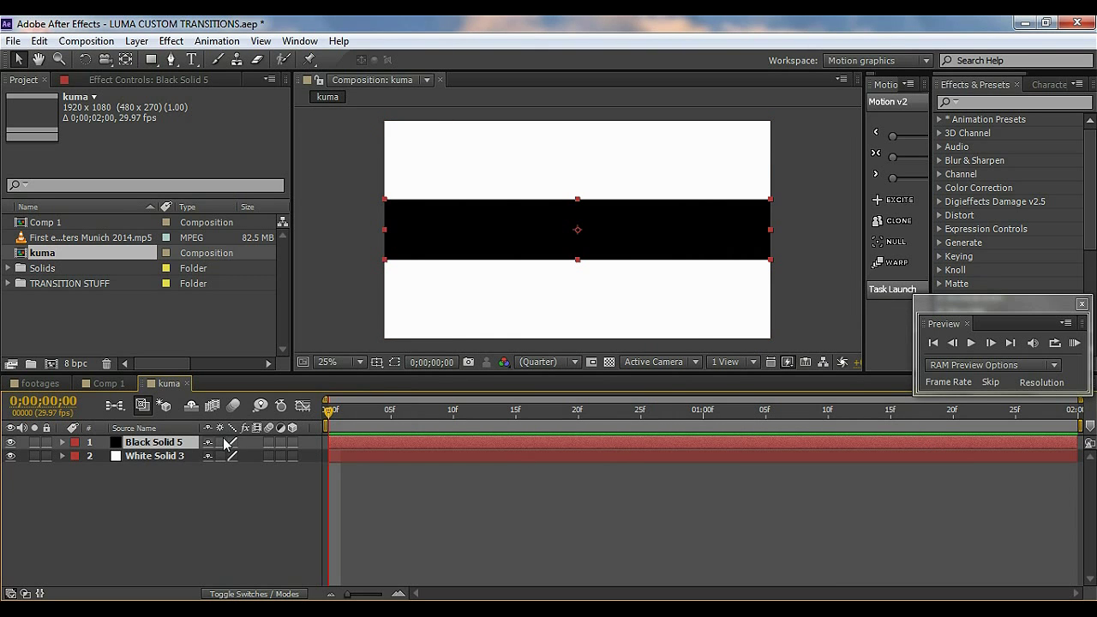
Step: Move Black Solid 5 above the frame and set a starting Position keyframe at frame 0
{"action": "key", "text": "p"}
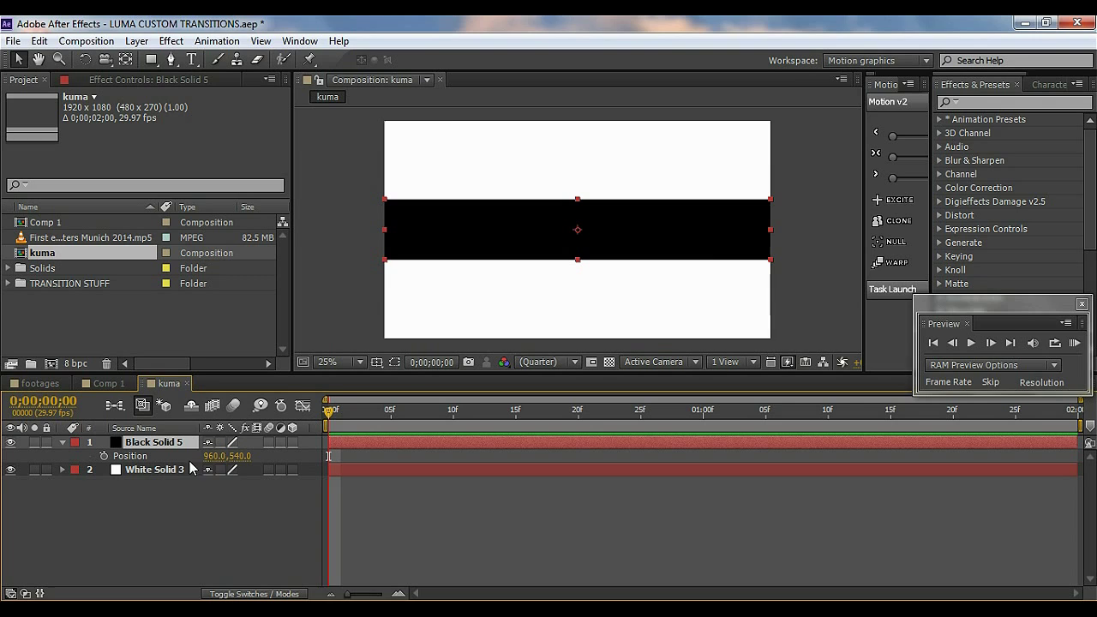
{"action": "left_click_drag", "start_coordinate": [230, 463], "coordinate": [107, 456]}
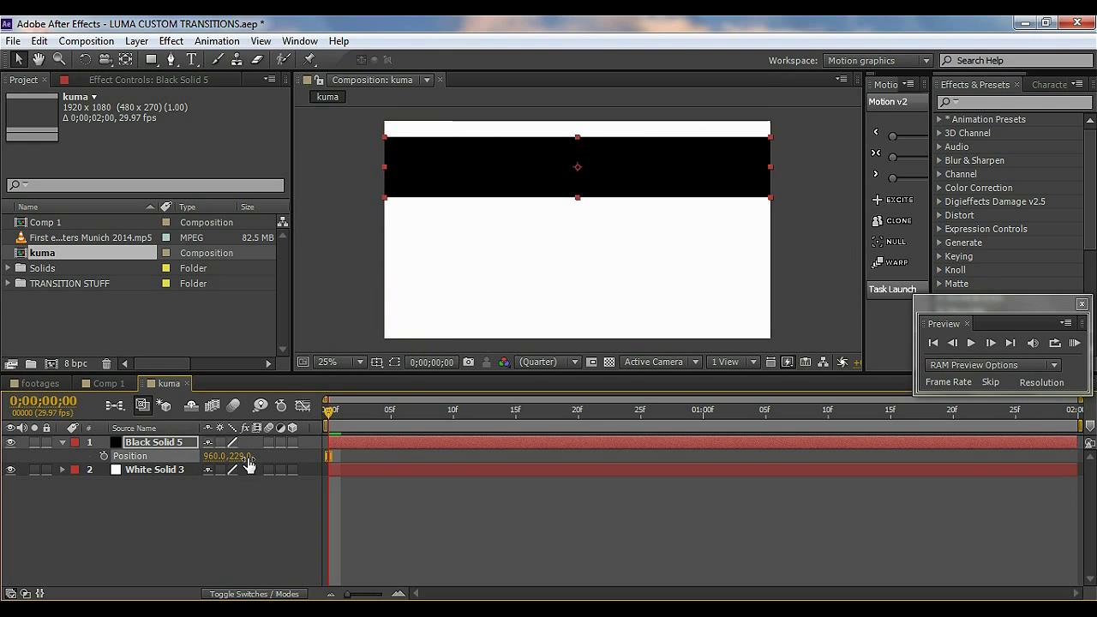
{"action": "left_click_drag", "start_coordinate": [240, 456], "coordinate": [92, 434]}
{"action": "left_click_drag", "start_coordinate": [239, 456], "coordinate": [139, 455]}
{"action": "left_click", "coordinate": [104, 456]}
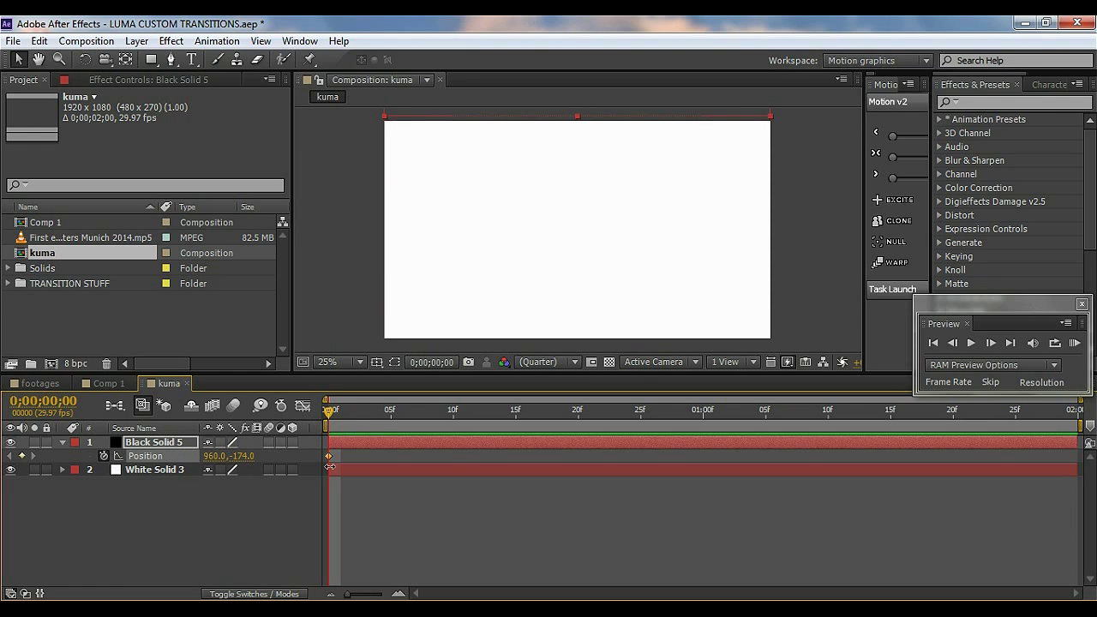
Step: At one second, keyframe Black Solid 5 below the frame at Y 1268, then scrub to check
{"action": "left_click_drag", "start_coordinate": [329, 412], "coordinate": [702, 418]}
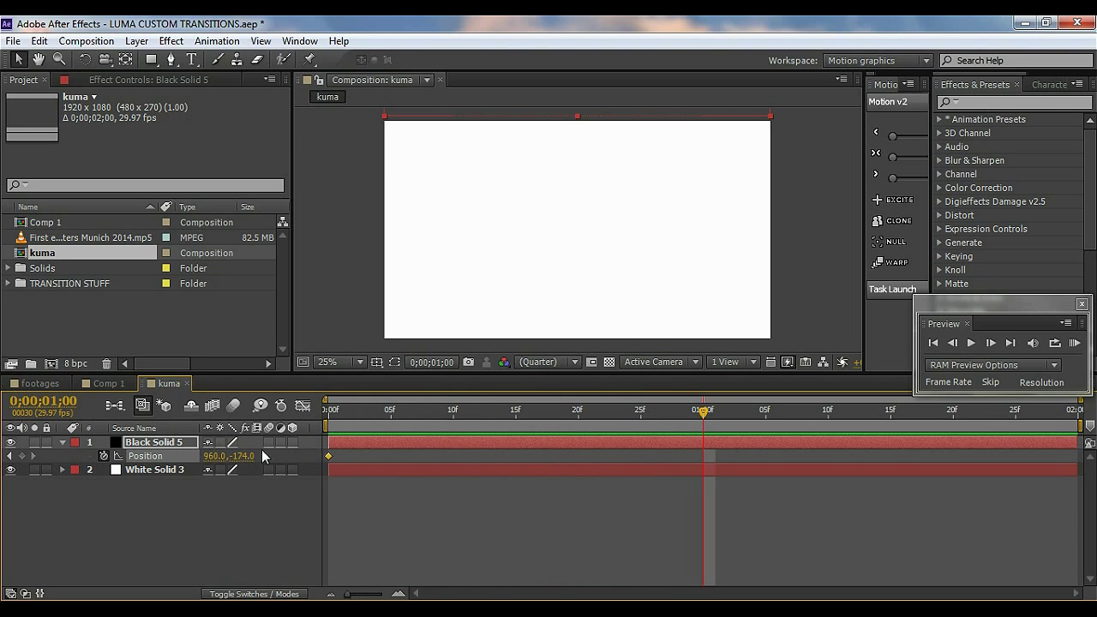
{"action": "left_click_drag", "start_coordinate": [250, 456], "coordinate": [652, 445]}
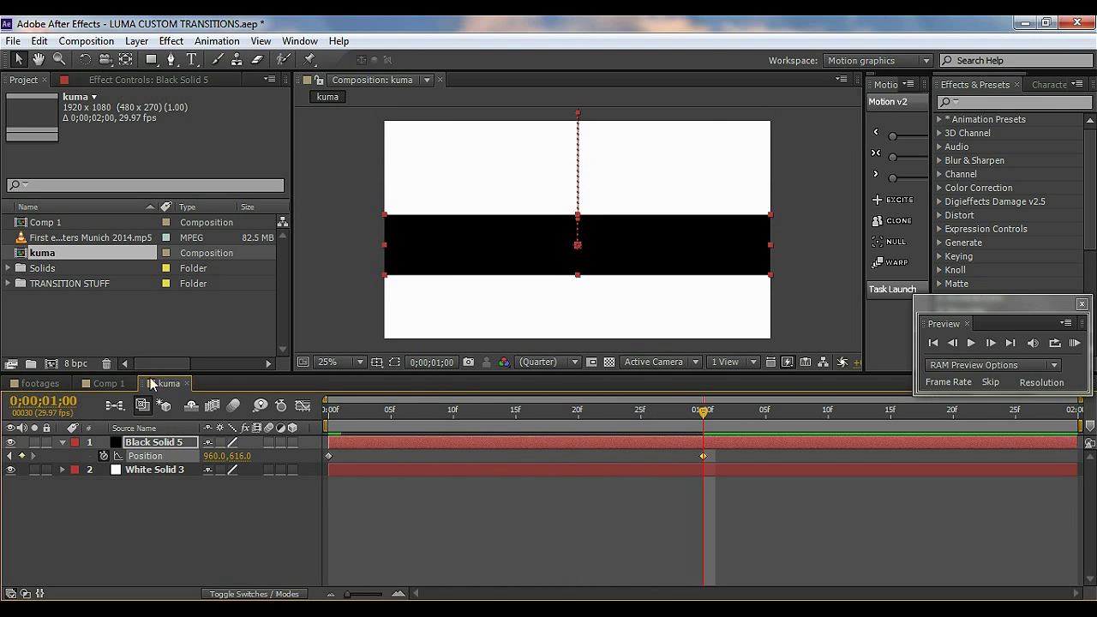
{"action": "left_click_drag", "start_coordinate": [230, 452], "coordinate": [374, 431]}
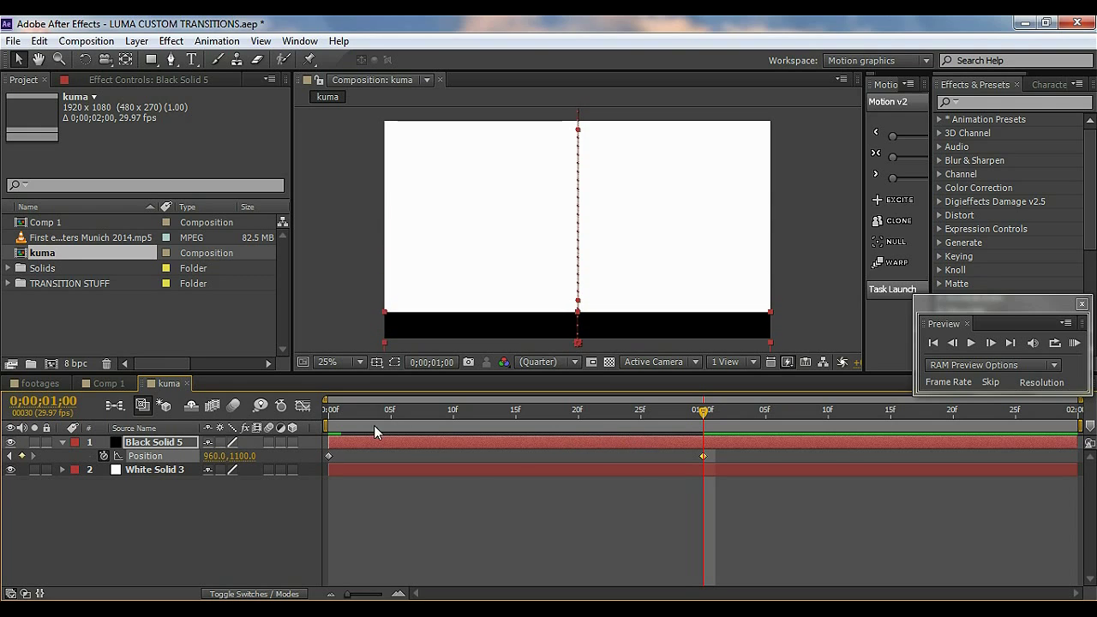
{"action": "left_click_drag", "start_coordinate": [243, 456], "coordinate": [382, 454]}
{"action": "left_click_drag", "start_coordinate": [355, 412], "coordinate": [441, 413]}
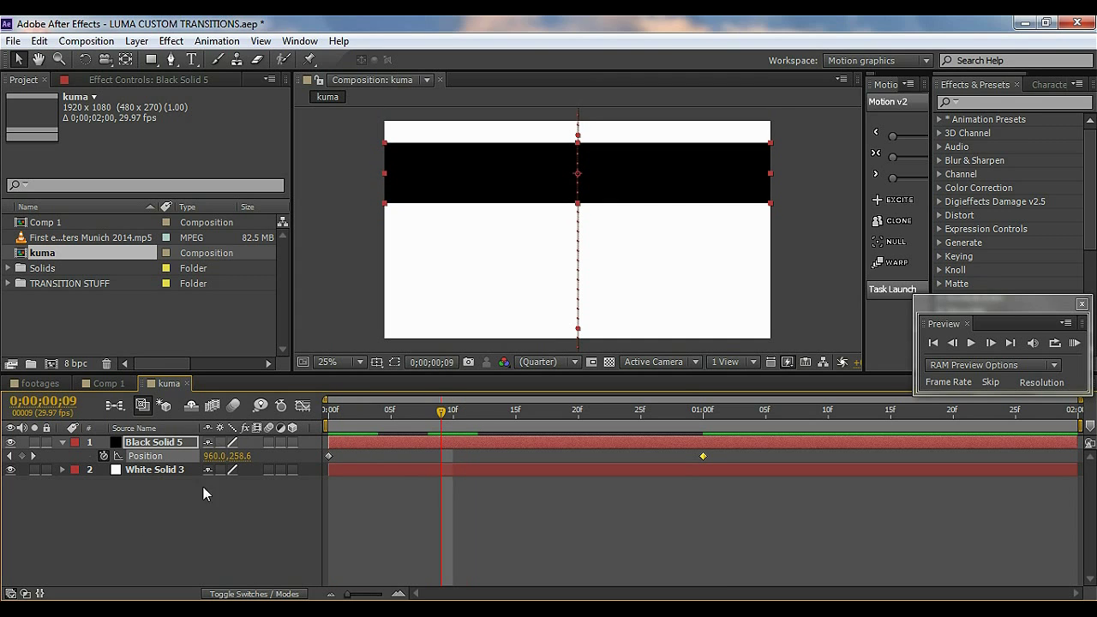
Step: Add a new black solid 200 px tall
{"action": "right_click", "coordinate": [139, 537]}
{"action": "mouse_move", "coordinate": [277, 364]}
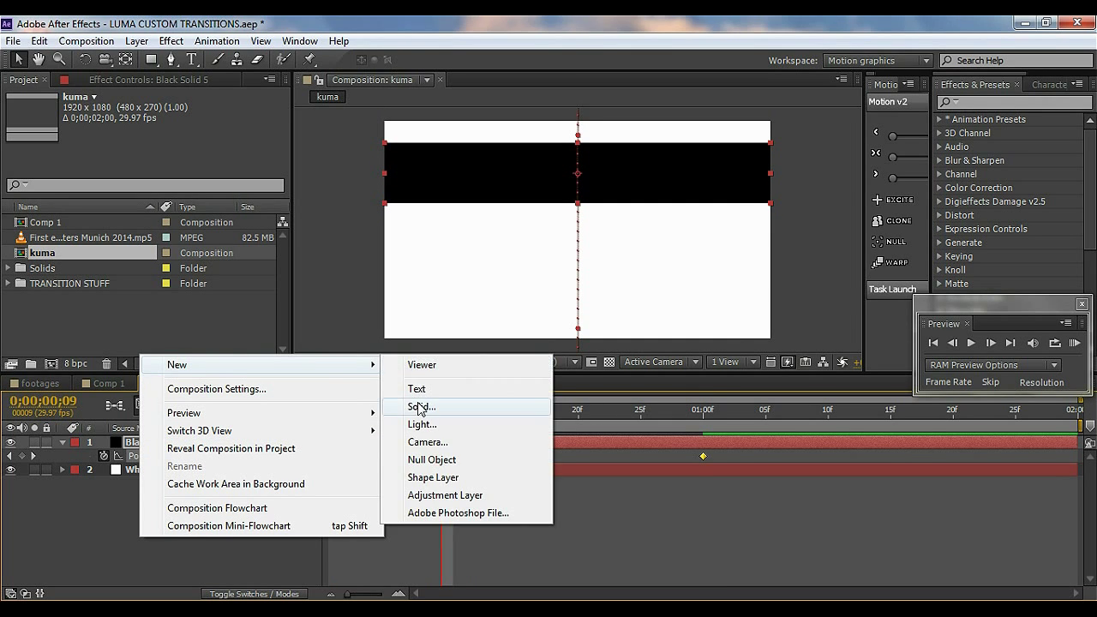
{"action": "left_click", "coordinate": [420, 406]}
{"action": "left_click", "coordinate": [493, 243]}
{"action": "type", "text": "200"}
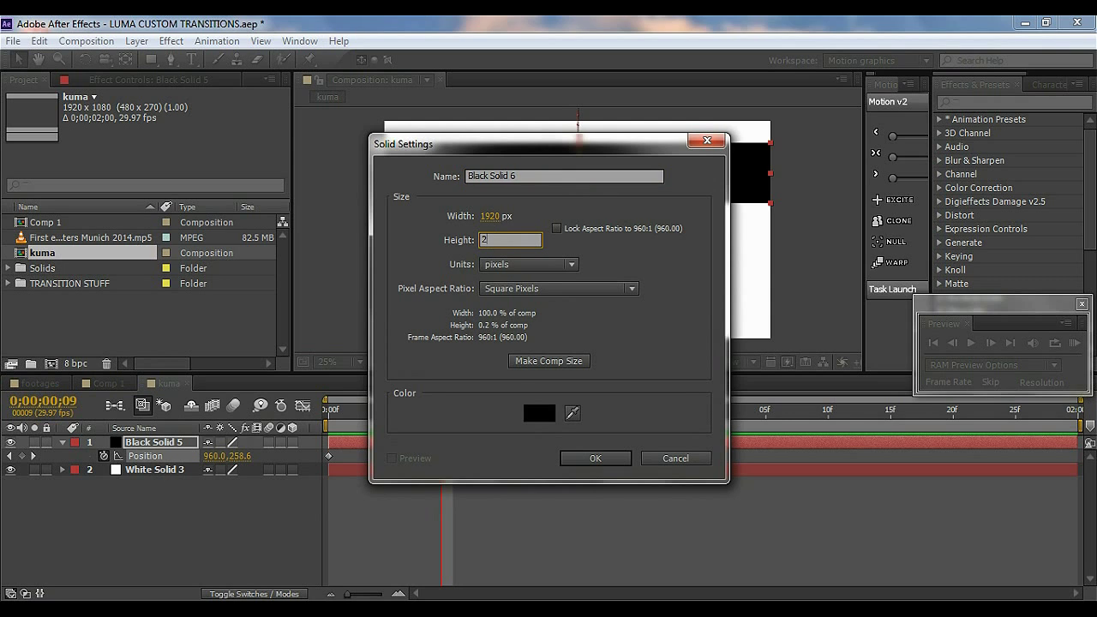
{"action": "left_click", "coordinate": [593, 457]}
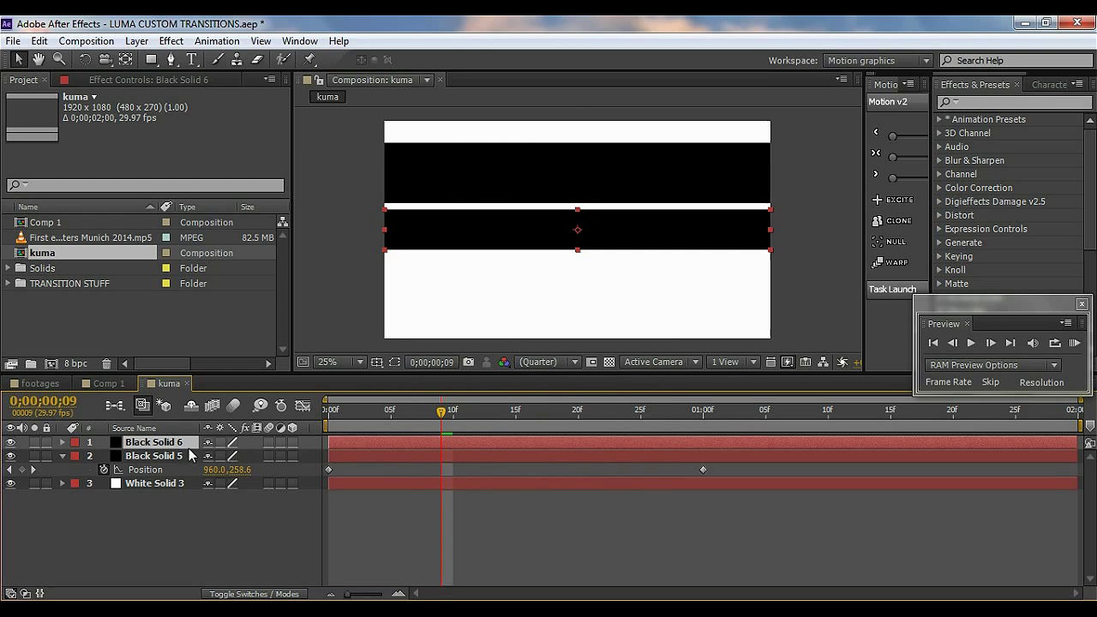
Step: At frame 14, place Black Solid 6 above the frame at Y -118 and keyframe Position
{"action": "left_click_drag", "start_coordinate": [440, 416], "coordinate": [501, 419]}
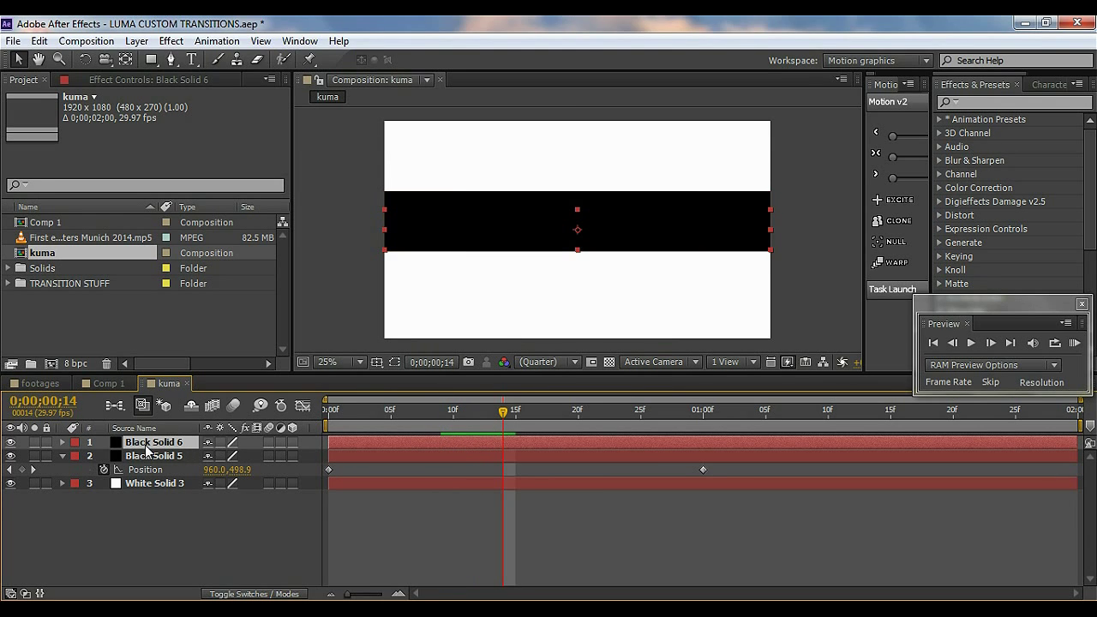
{"action": "key", "text": "p"}
{"action": "left_click", "coordinate": [238, 456]}
{"action": "type", "text": "219"}
{"action": "key", "text": "Return"}
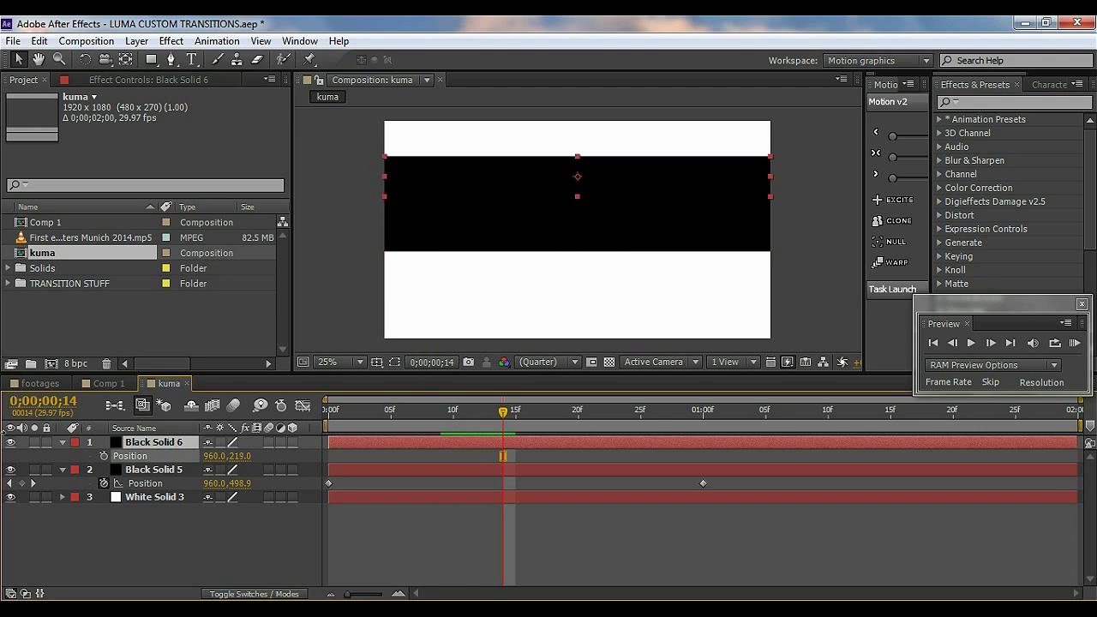
{"action": "left_click_drag", "start_coordinate": [242, 455], "coordinate": [171, 456]}
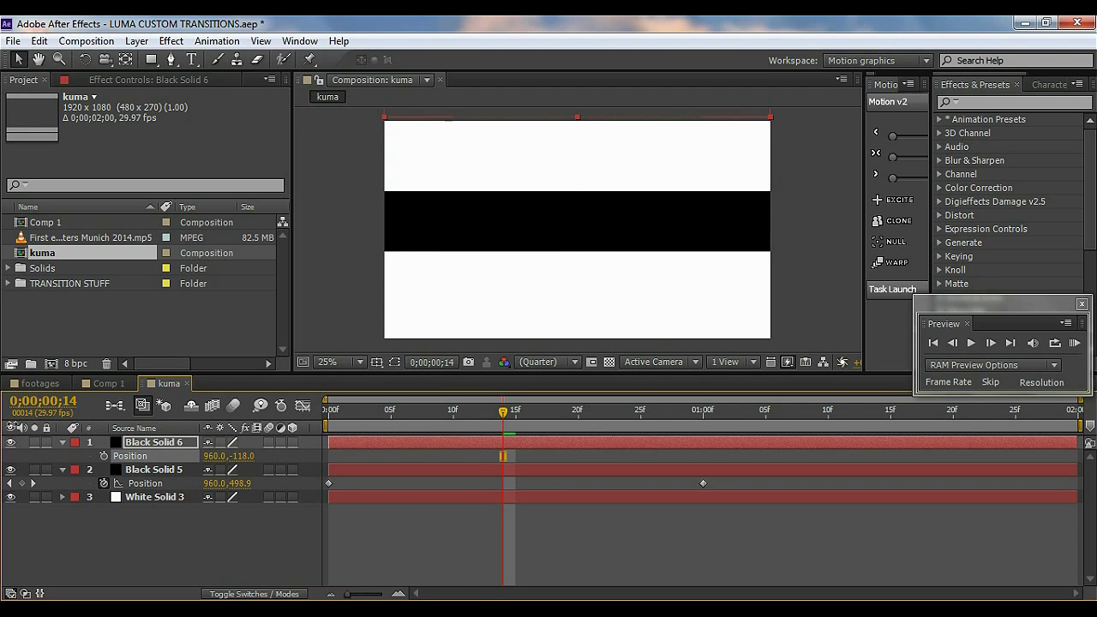
{"action": "left_click", "coordinate": [102, 457]}
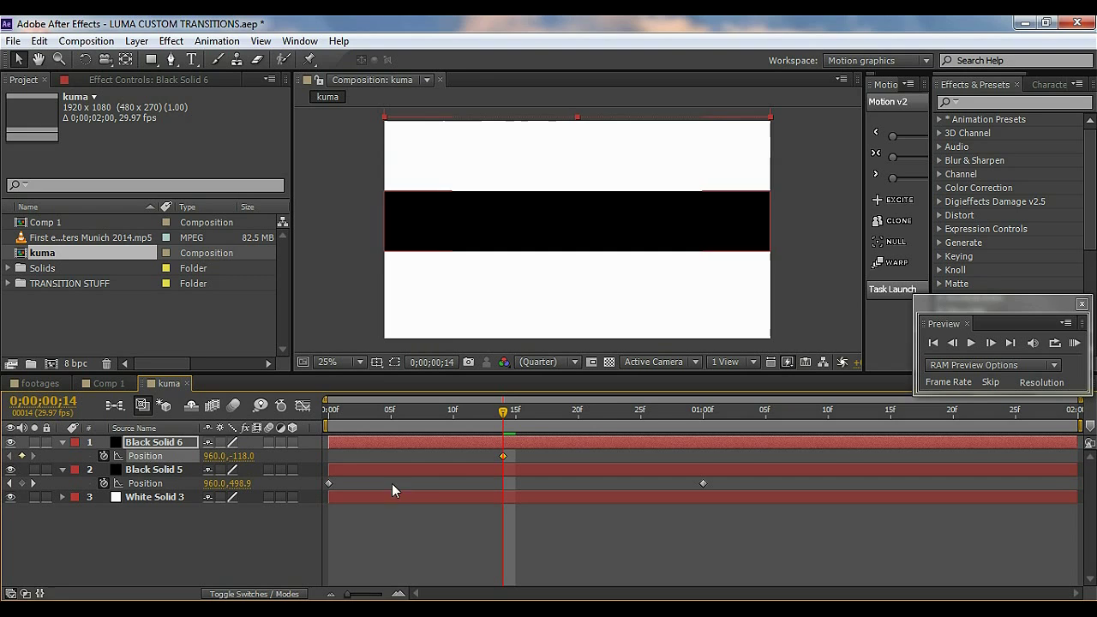
Step: At 0;00;01;11, move Black Solid 6 down toward Y 1223 below the frame
{"action": "left_click_drag", "start_coordinate": [504, 413], "coordinate": [843, 428]}
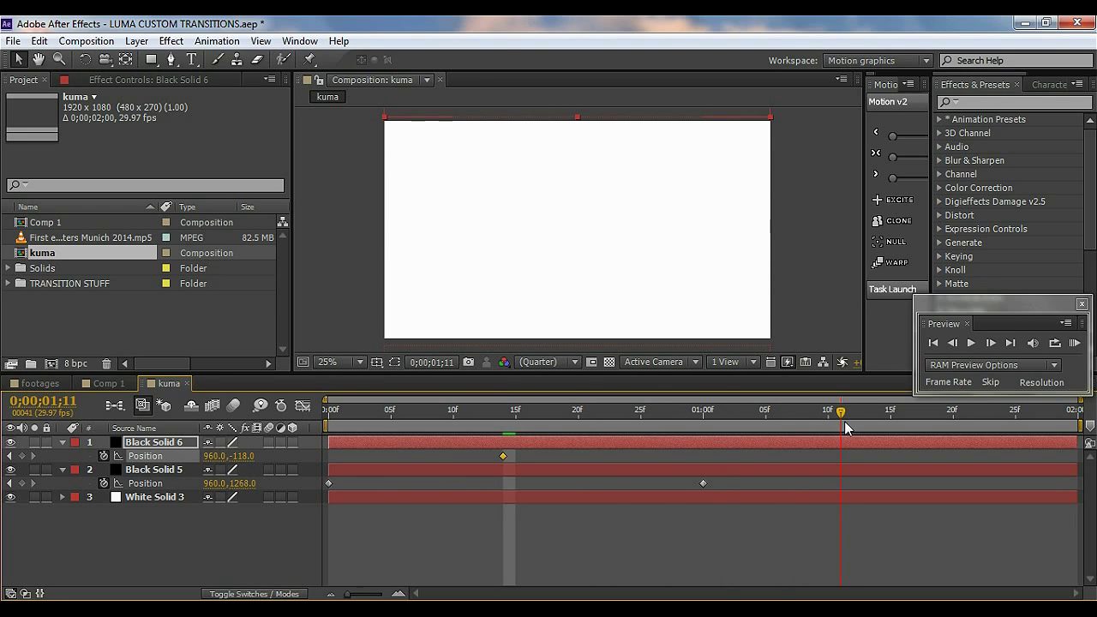
{"action": "left_click_drag", "start_coordinate": [243, 457], "coordinate": [361, 402]}
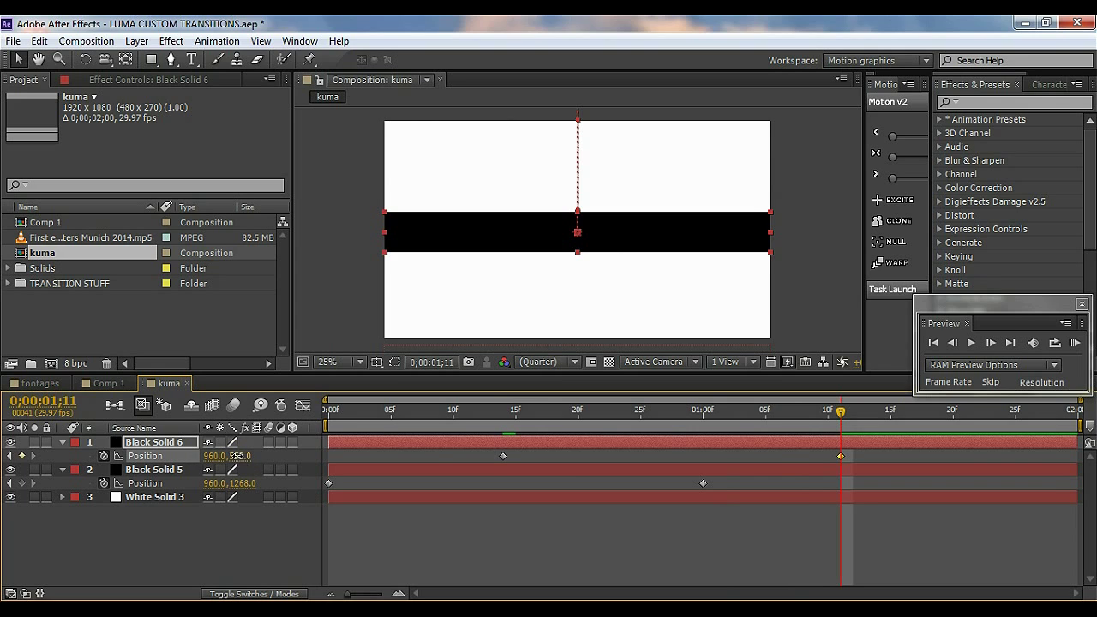
{"action": "left_click_drag", "start_coordinate": [237, 456], "coordinate": [291, 454]}
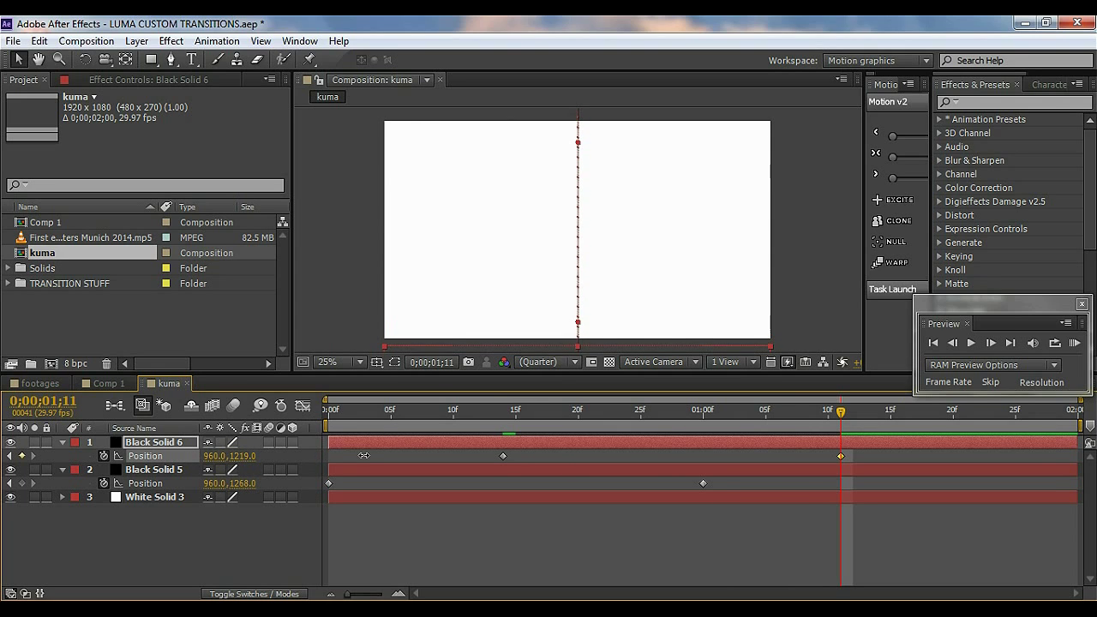
Step: Finish pushing Black Solid 6 below the frame and add a new white 200 px solid
{"action": "left_click", "coordinate": [272, 527]}
{"action": "right_click", "coordinate": [160, 540]}
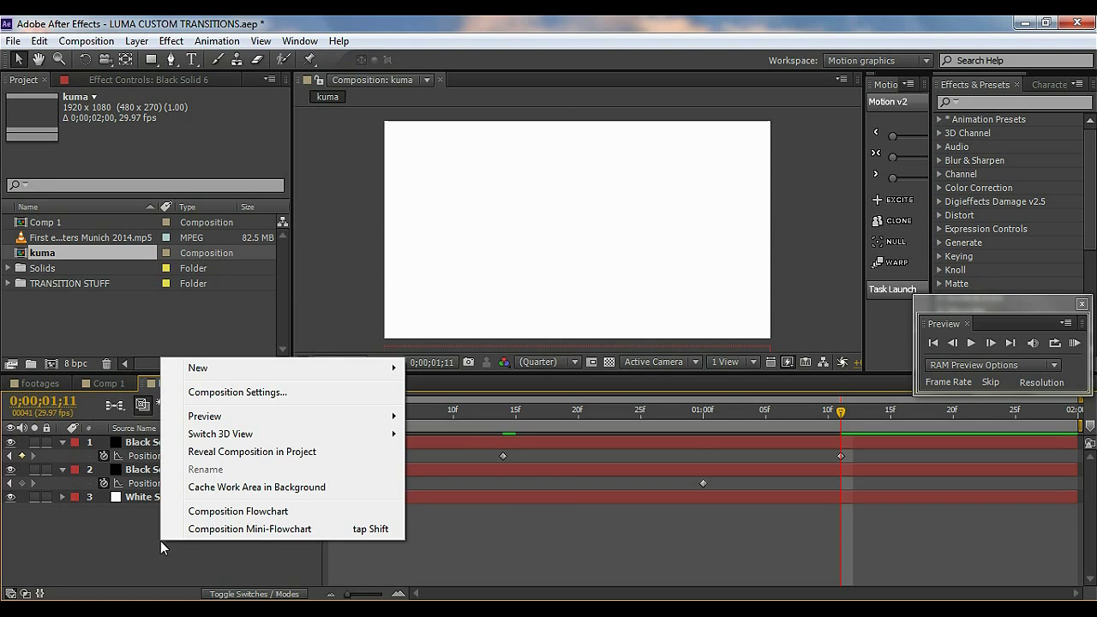
{"action": "mouse_move", "coordinate": [384, 368]}
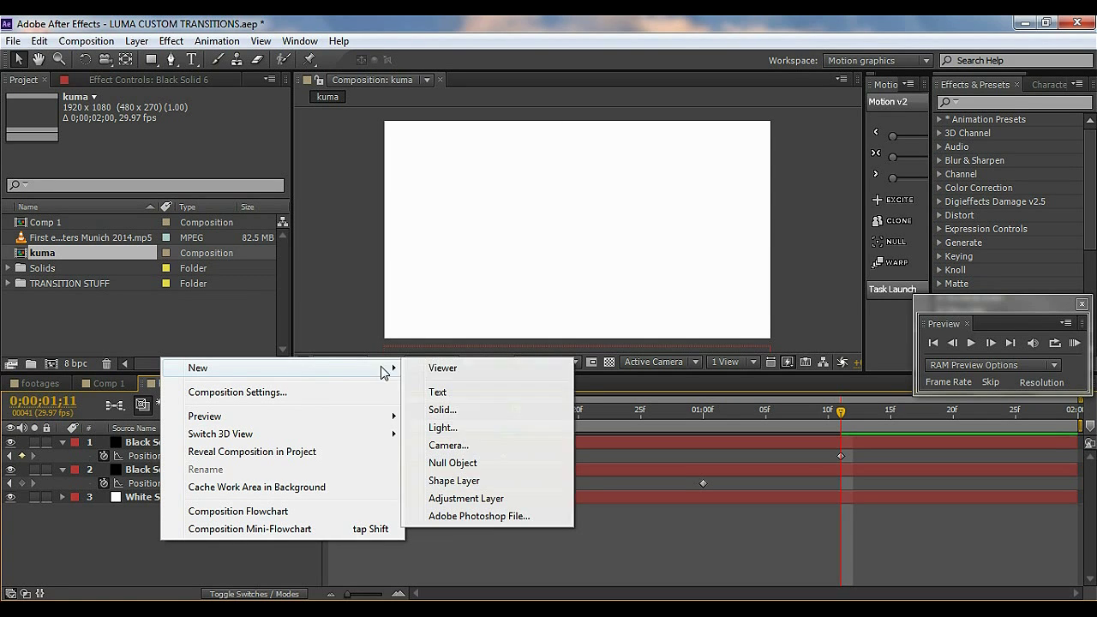
{"action": "left_click", "coordinate": [445, 409]}
{"action": "left_click", "coordinate": [470, 410]}
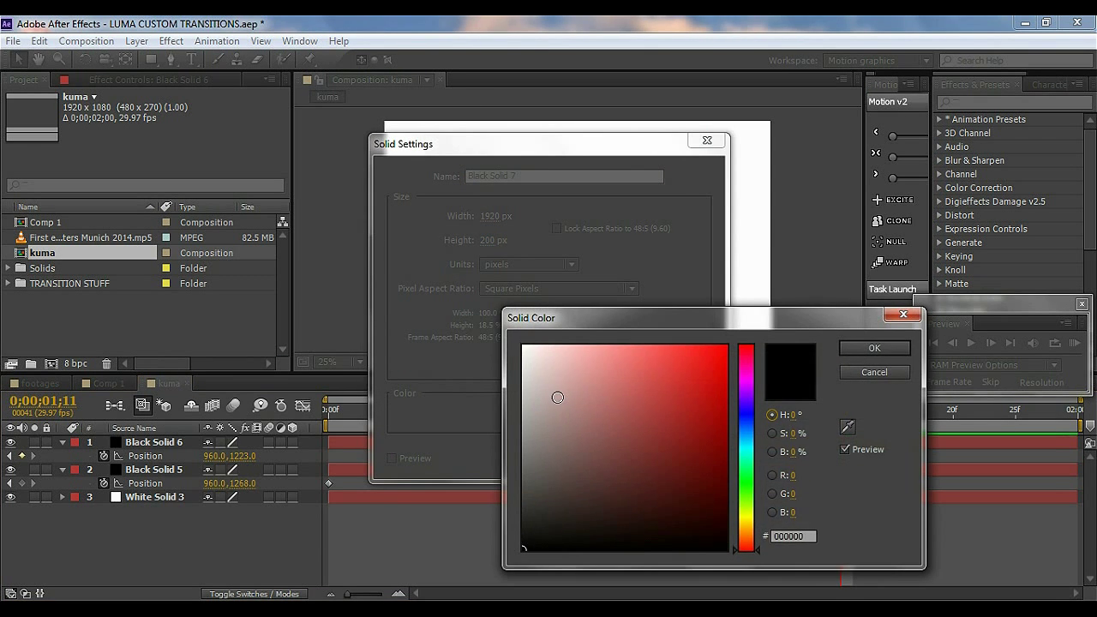
{"action": "left_click_drag", "start_coordinate": [556, 397], "coordinate": [523, 345]}
{"action": "left_click", "coordinate": [847, 346]}
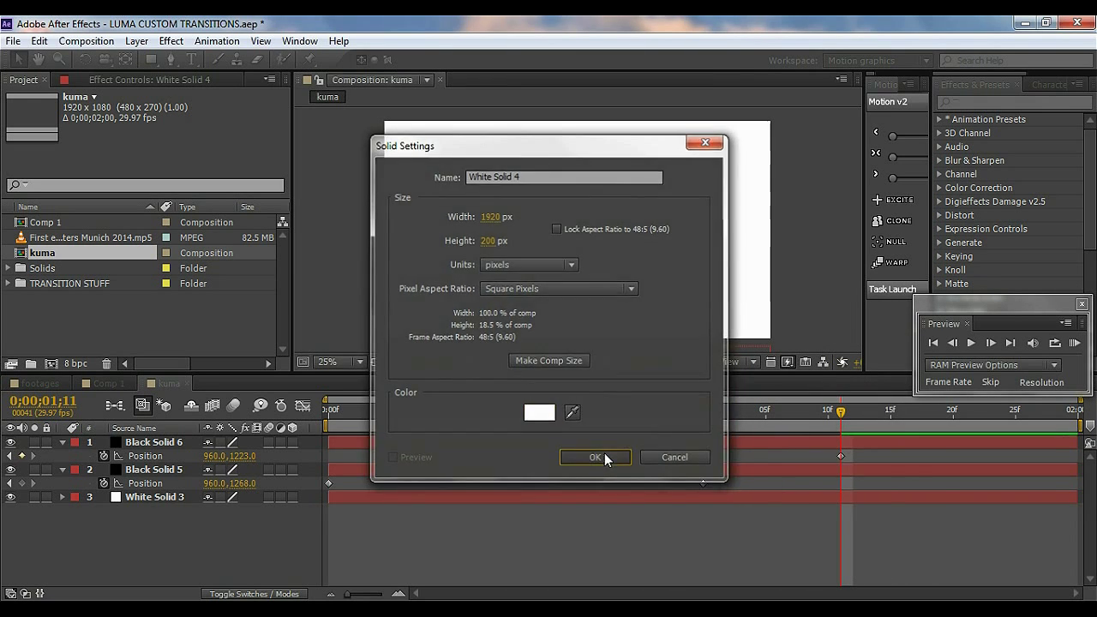
{"action": "left_click", "coordinate": [594, 457]}
Step: At frame 23, lower White Solid 4 to Y 1205 below the frame and keyframe Position
{"action": "key", "text": "p"}
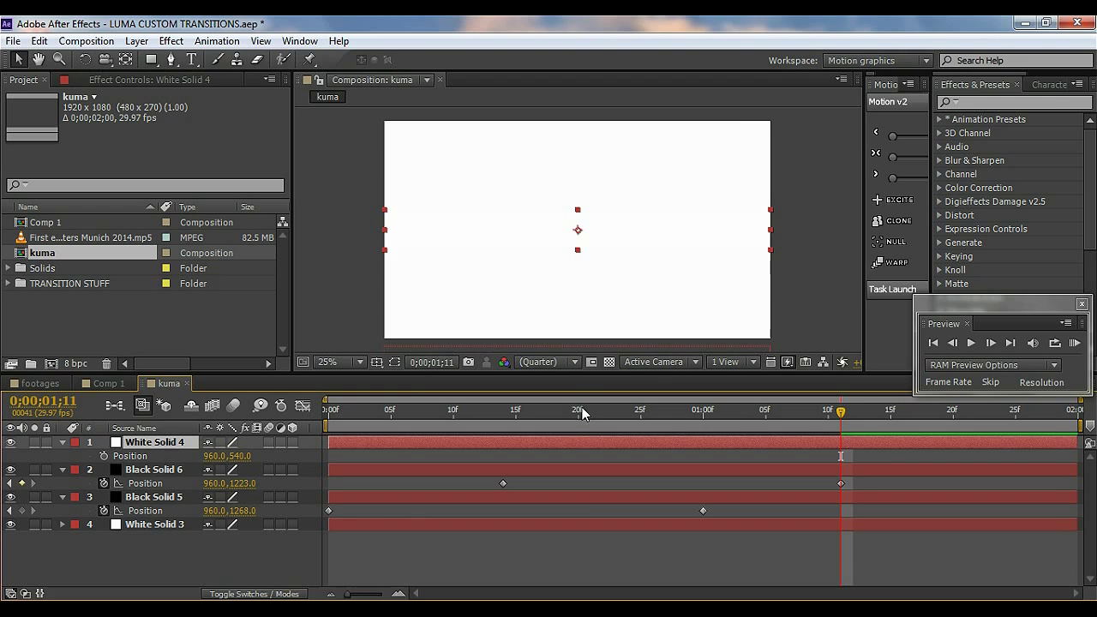
{"action": "left_click_drag", "start_coordinate": [580, 416], "coordinate": [615, 415]}
{"action": "left_click_drag", "start_coordinate": [243, 456], "coordinate": [388, 455]}
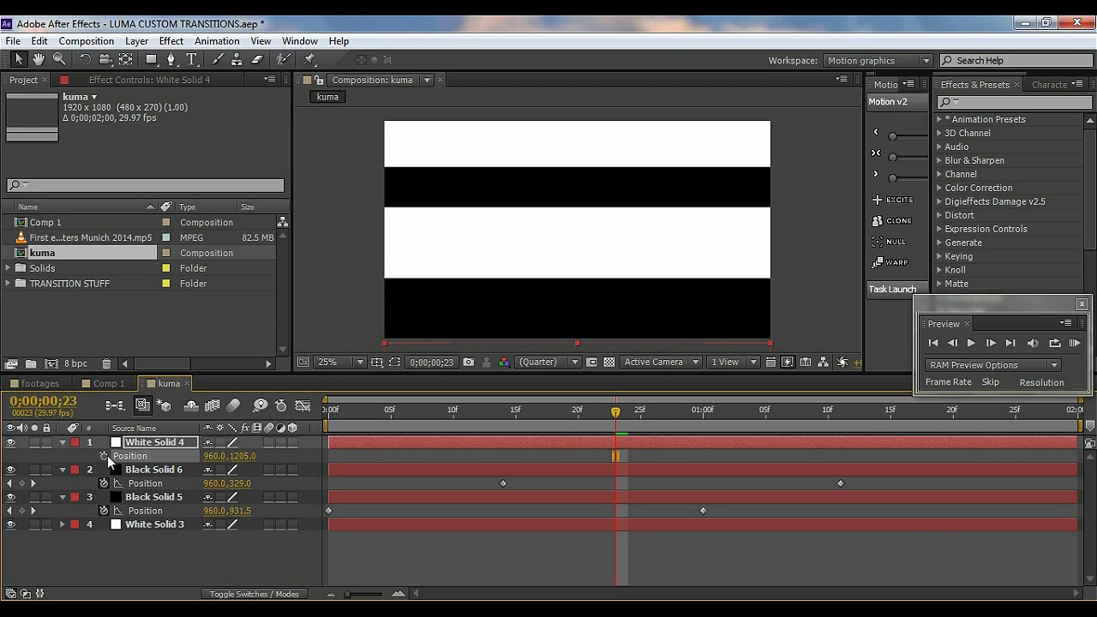
{"action": "left_click", "coordinate": [103, 456]}
Step: At 0;00;01;15, raise White Solid 4 to 960,-141 above the frame and review the bars
{"action": "left_click_drag", "start_coordinate": [613, 418], "coordinate": [852, 425]}
{"action": "left_click_drag", "start_coordinate": [233, 456], "coordinate": [253, 465]}
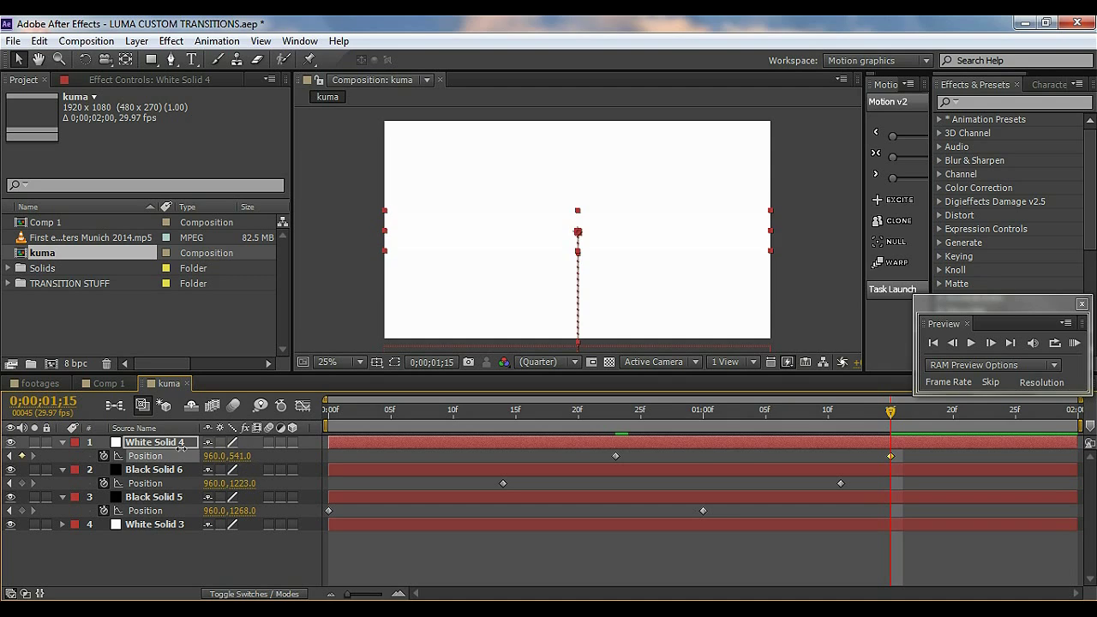
{"action": "mouse_move", "coordinate": [181, 448]}
{"action": "left_mouse_down"}
{"action": "mouse_move", "coordinate": [129, 451]}
{"action": "mouse_move", "coordinate": [169, 451]}
{"action": "left_mouse_up"}
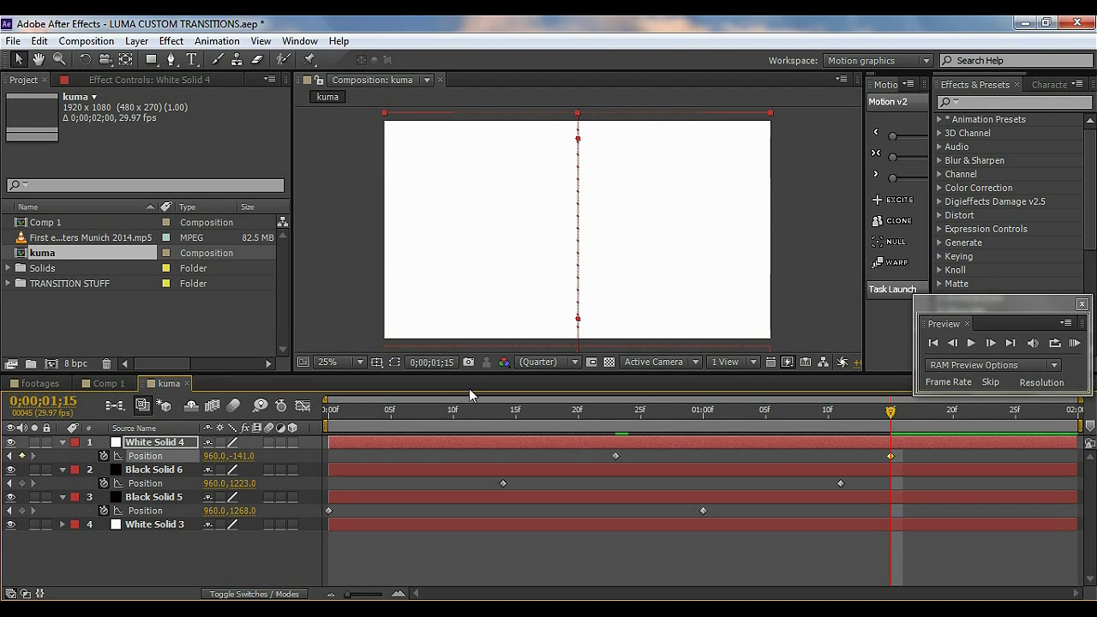
{"action": "left_click_drag", "start_coordinate": [445, 421], "coordinate": [567, 441]}
Step: Add a new black solid 1920x150 in the kuma comp
{"action": "right_click", "coordinate": [163, 558]}
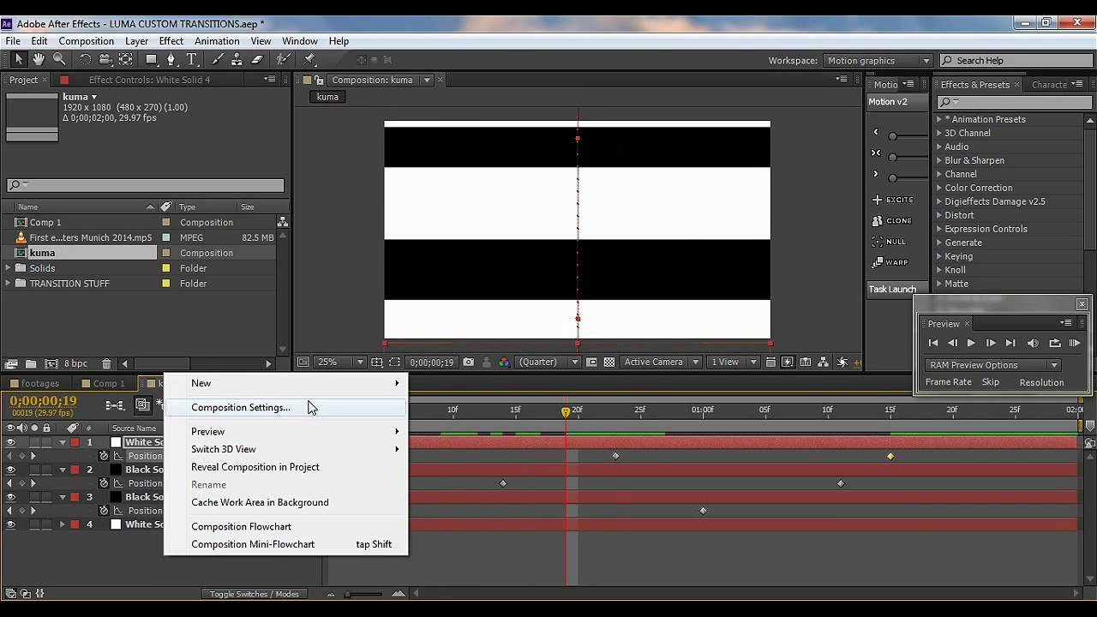
{"action": "mouse_move", "coordinate": [355, 385]}
{"action": "left_click", "coordinate": [444, 426]}
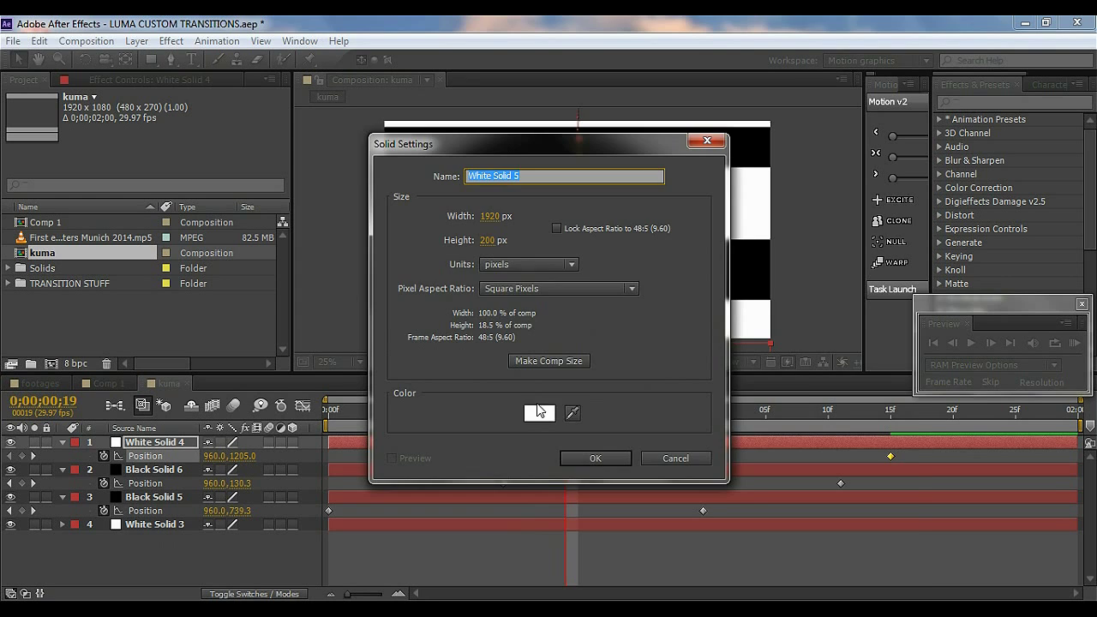
{"action": "left_click", "coordinate": [410, 411]}
{"action": "left_click_drag", "start_coordinate": [543, 465], "coordinate": [504, 558]}
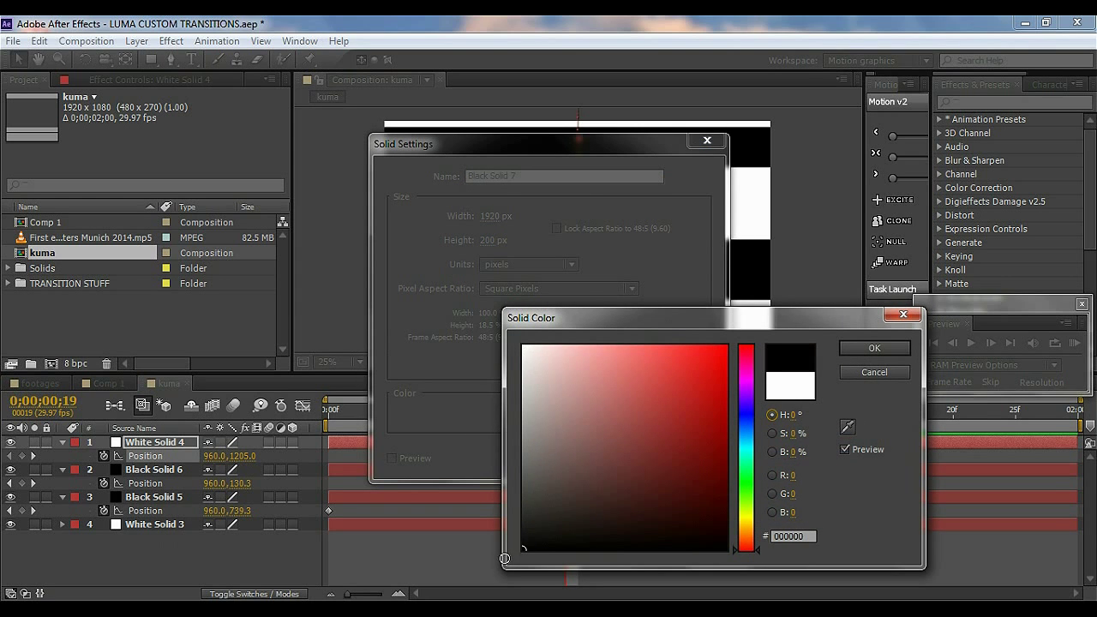
{"action": "left_click", "coordinate": [844, 348]}
{"action": "left_click", "coordinate": [486, 240]}
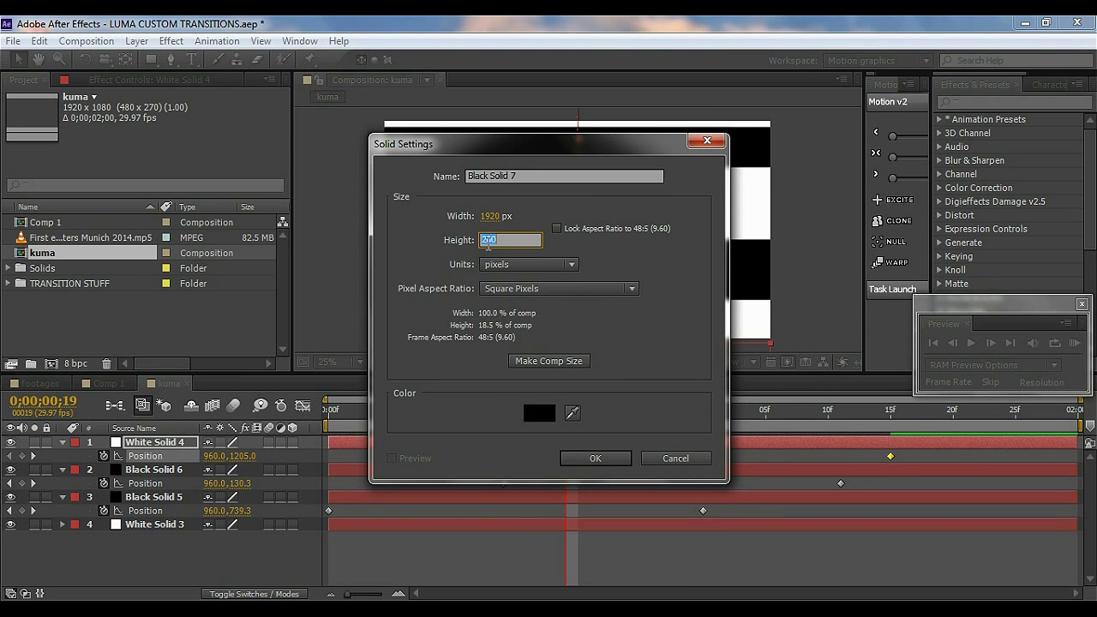
{"action": "type", "text": "150"}
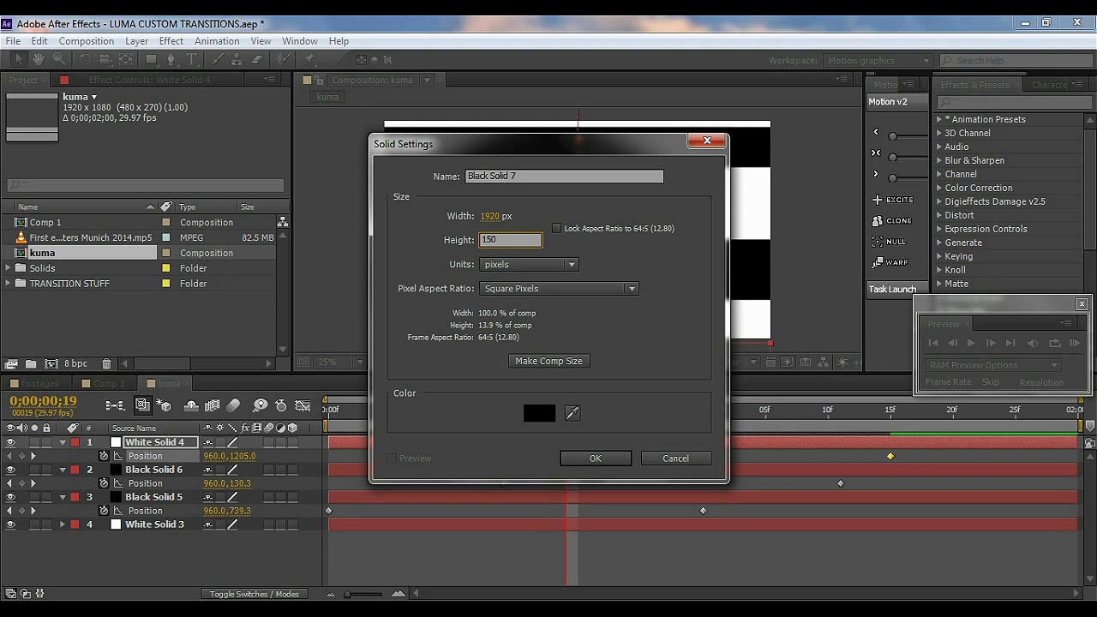
{"action": "left_click", "coordinate": [587, 464]}
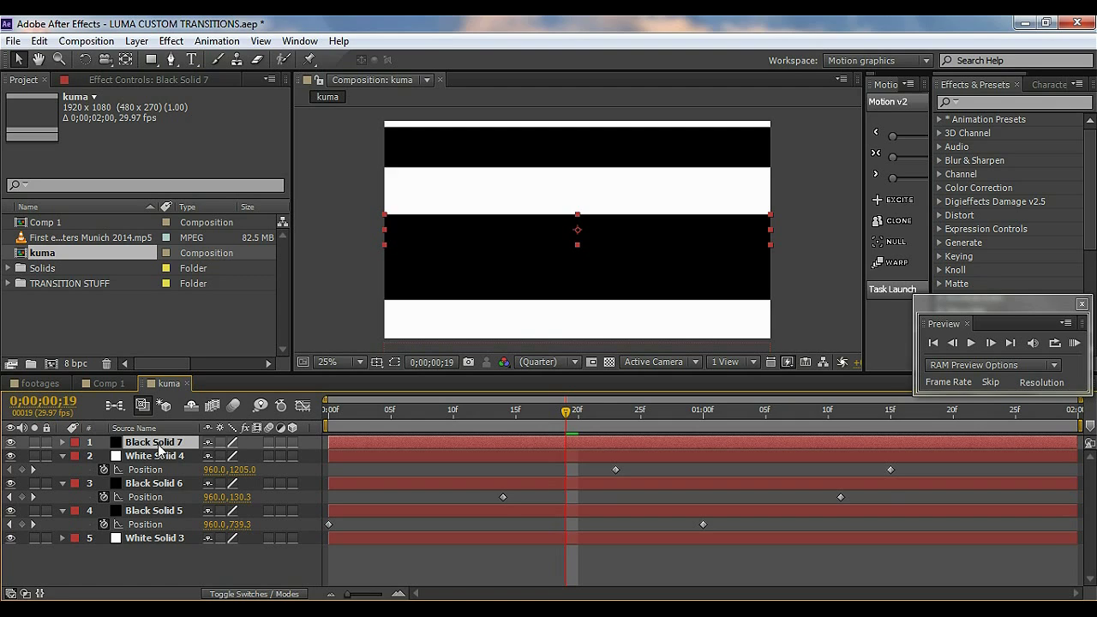
Step: Set Black Solid 7's Rotation to 90 degrees
{"action": "key", "text": "r"}
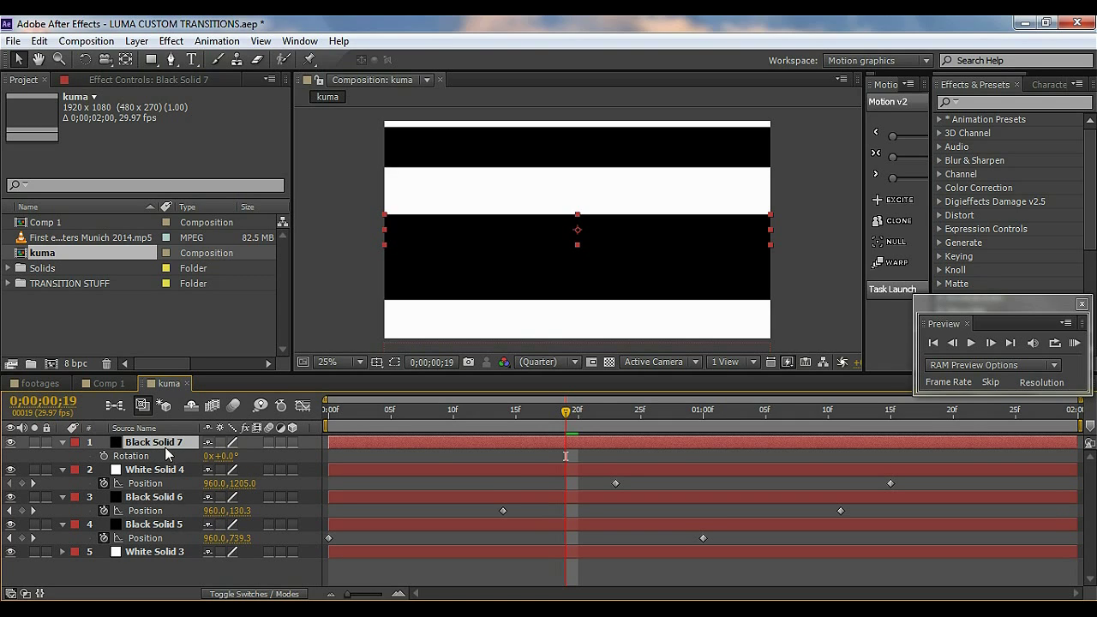
{"action": "left_click", "coordinate": [224, 456]}
{"action": "type", "text": "90"}
{"action": "left_click", "coordinate": [198, 569]}
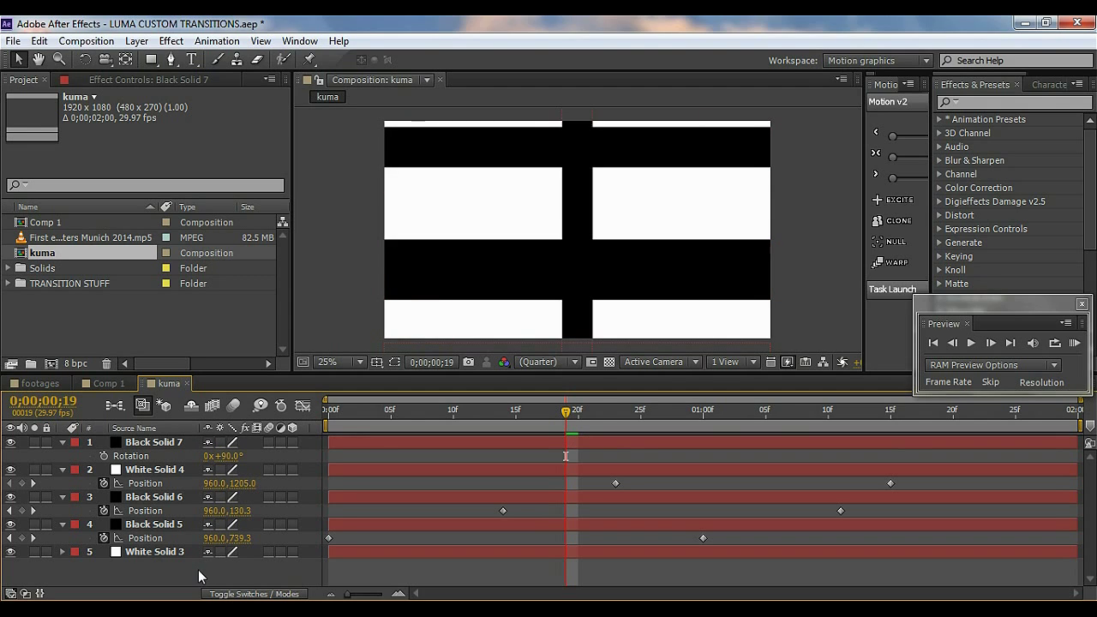
Step: At frame 7, keyframe Black Solid 7 beyond the left edge at position -97,540
{"action": "left_click", "coordinate": [153, 444]}
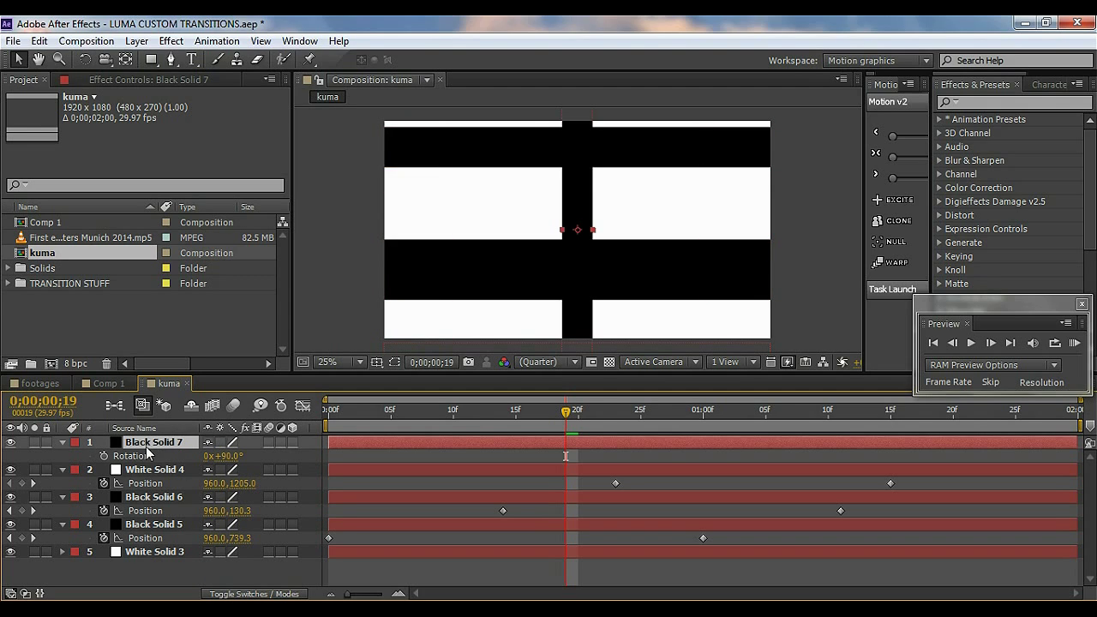
{"action": "key", "text": "p"}
{"action": "left_click_drag", "start_coordinate": [481, 412], "coordinate": [416, 413]}
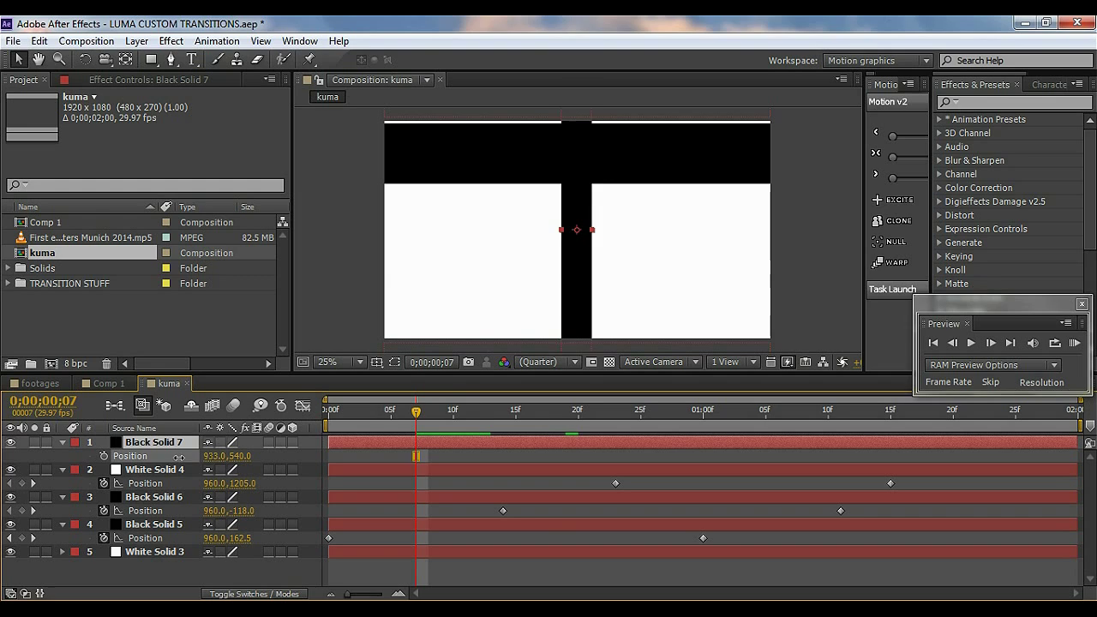
{"action": "left_click_drag", "start_coordinate": [214, 456], "coordinate": [3, 455]}
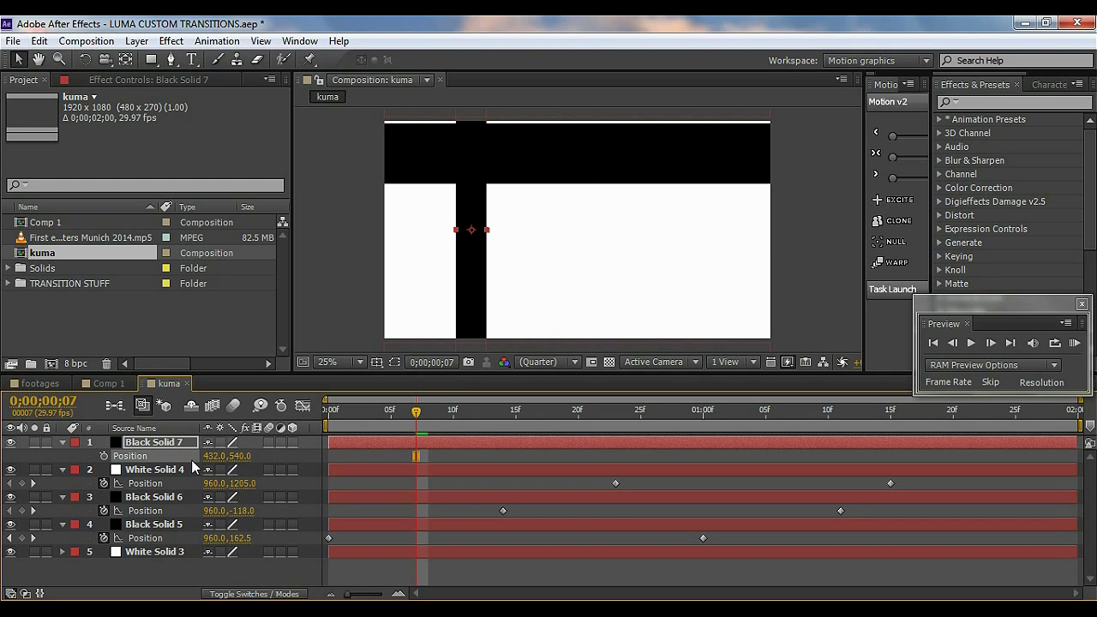
{"action": "left_click_drag", "start_coordinate": [210, 456], "coordinate": [170, 460]}
{"action": "left_click_drag", "start_coordinate": [214, 463], "coordinate": [167, 462]}
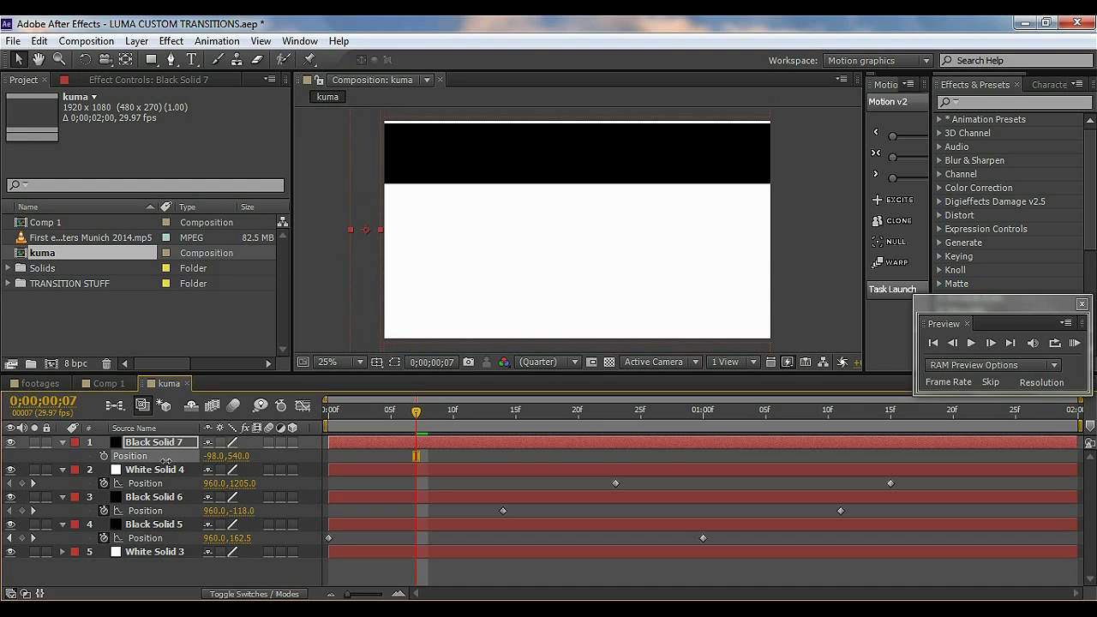
Step: At 0;00;01;12, keyframe Black Solid 7 beyond the right edge at 2044,540
{"action": "left_click_drag", "start_coordinate": [416, 413], "coordinate": [716, 423]}
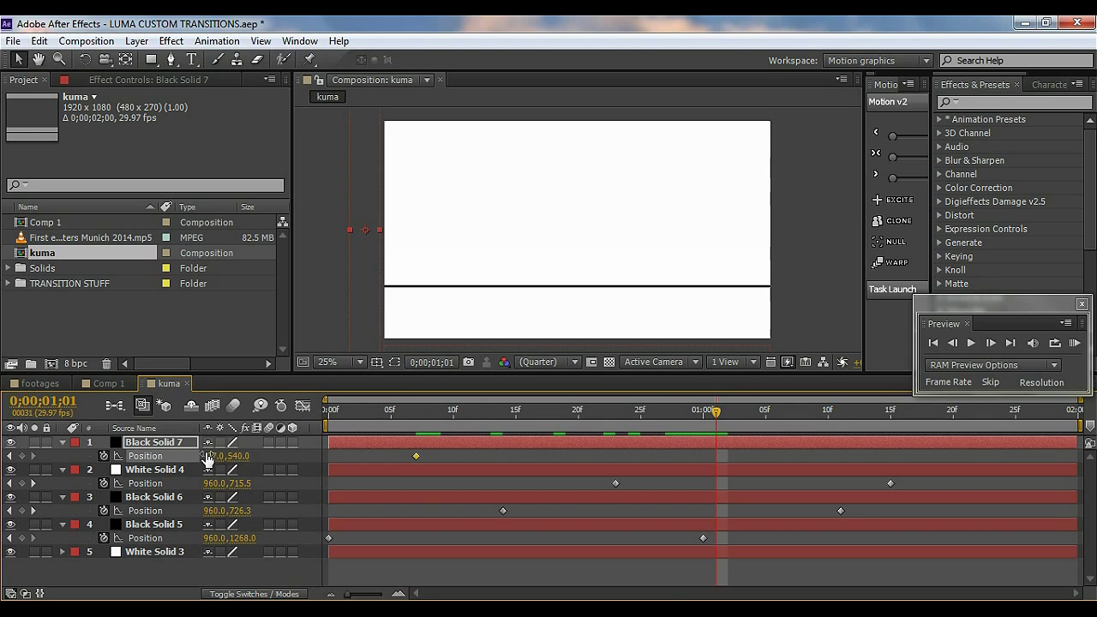
{"action": "left_click_drag", "start_coordinate": [836, 418], "coordinate": [852, 414]}
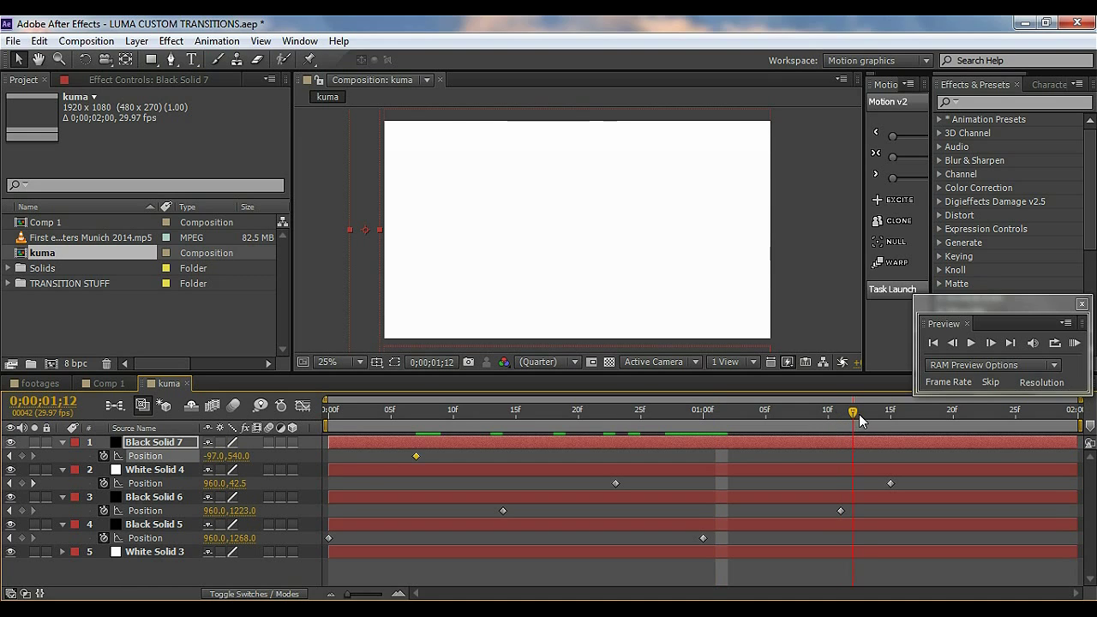
{"action": "left_click_drag", "start_coordinate": [212, 463], "coordinate": [300, 446]}
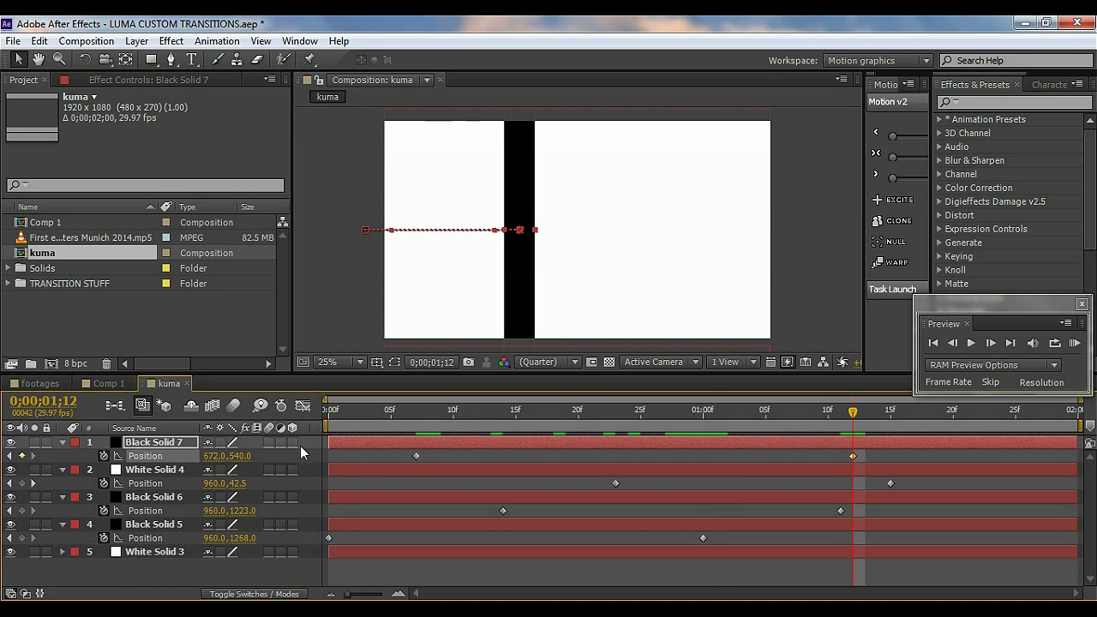
{"action": "left_click_drag", "start_coordinate": [209, 461], "coordinate": [759, 462]}
Step: Duplicate Black Solid 7, shift the copy later in time, and preview the bars animation
{"action": "left_click", "coordinate": [424, 439]}
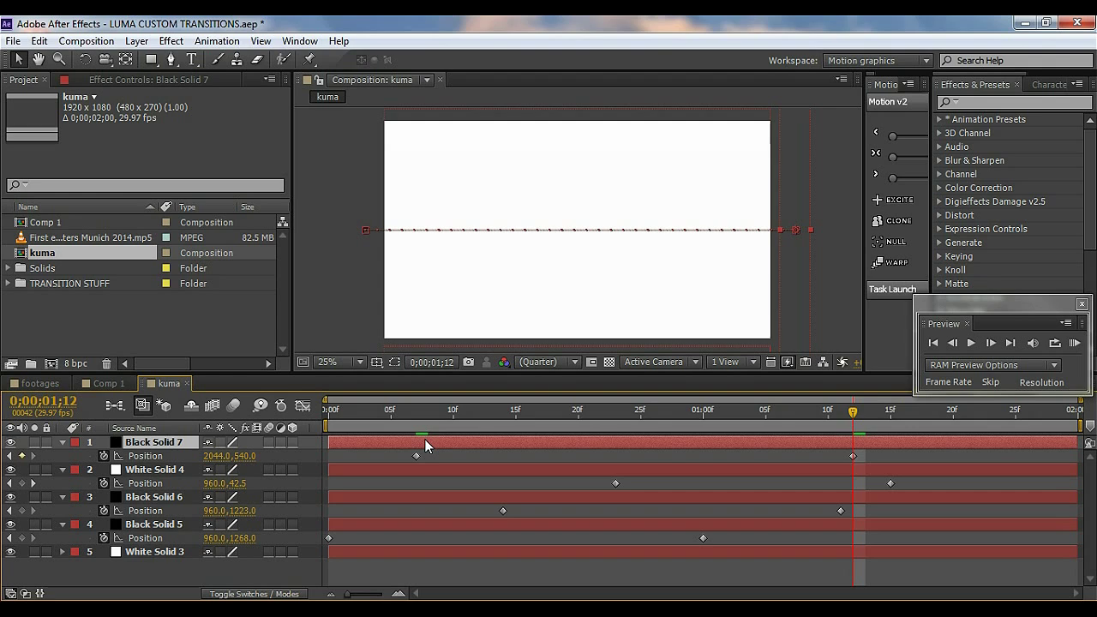
{"action": "key", "text": "ctrl+d"}
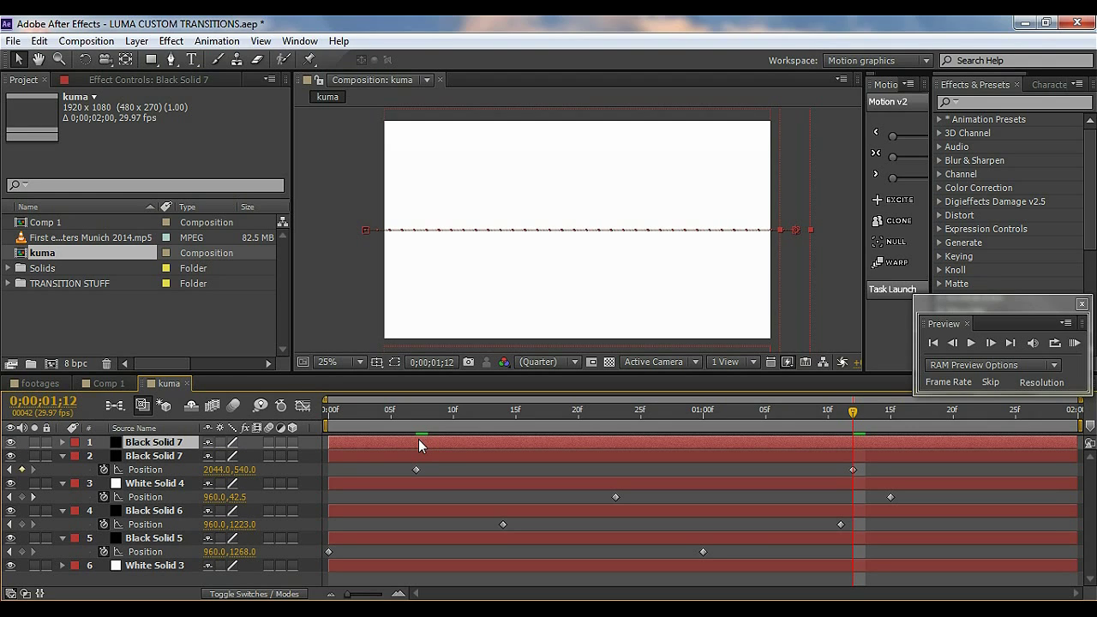
{"action": "left_click_drag", "start_coordinate": [419, 440], "coordinate": [409, 440]}
{"action": "left_click_drag", "start_coordinate": [346, 443], "coordinate": [402, 440]}
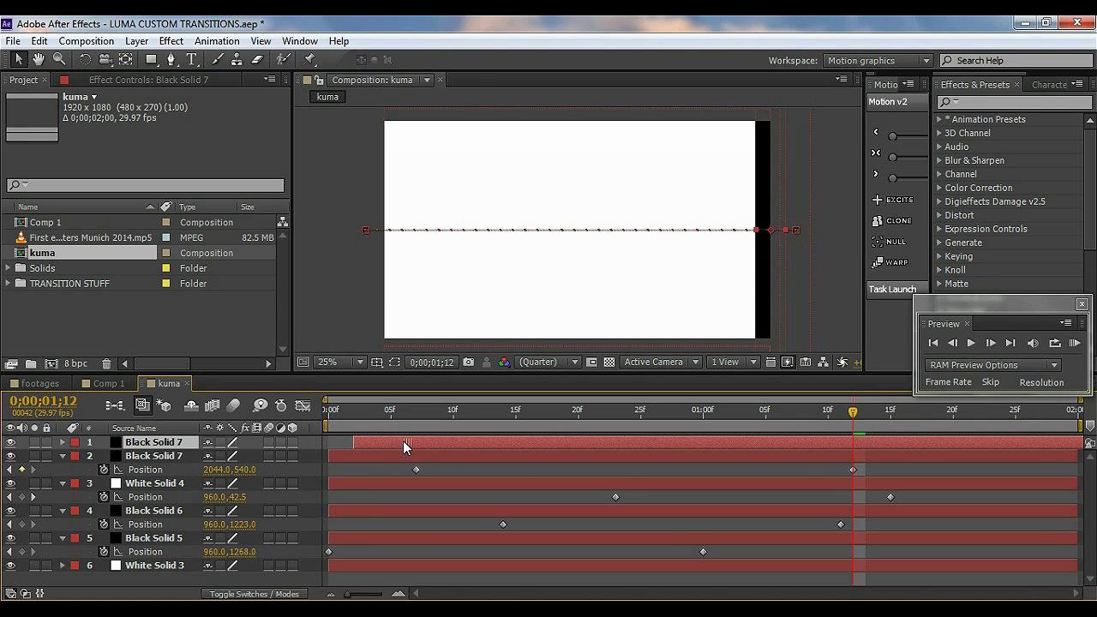
{"action": "left_click_drag", "start_coordinate": [467, 409], "coordinate": [520, 424]}
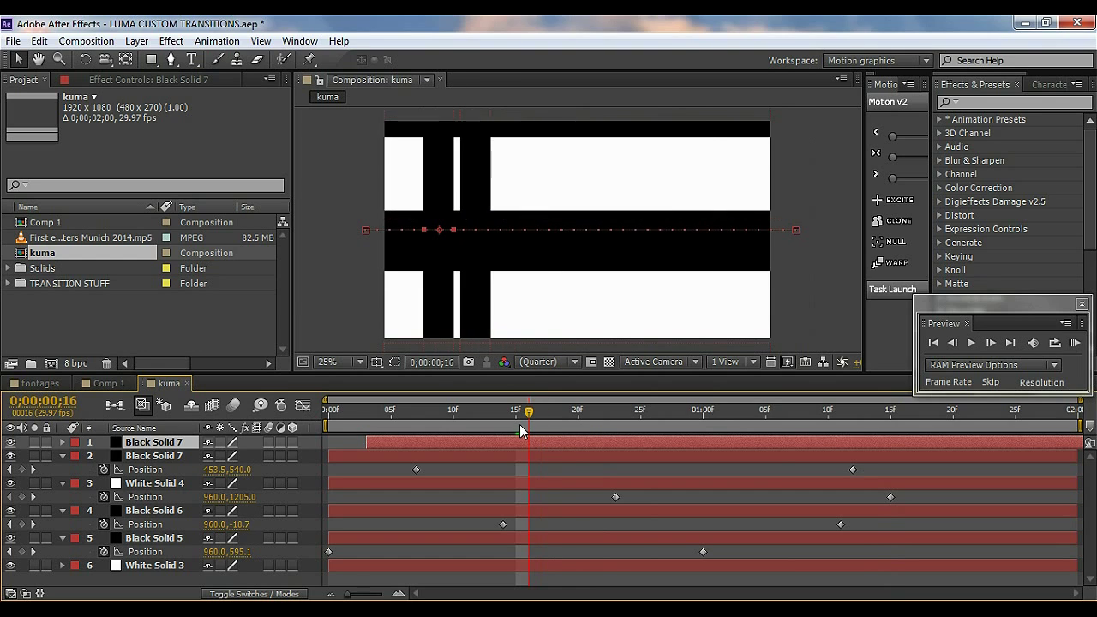
{"action": "left_click", "coordinate": [118, 385]}
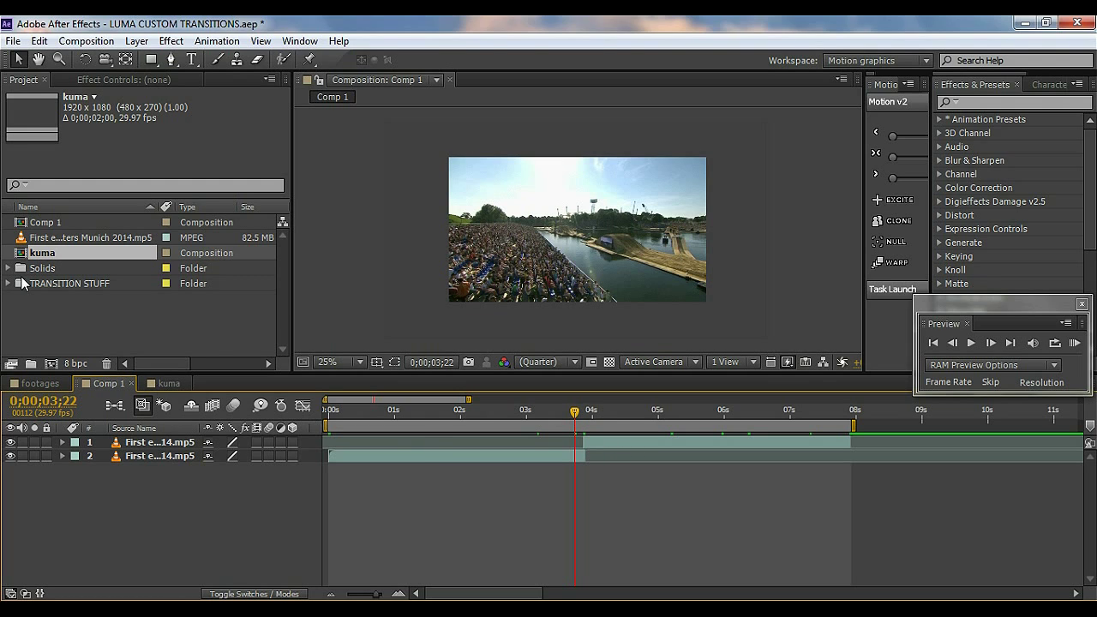
Step: Add kuma on top in Comp 1, extend the lower clip to about 6 seconds, and scrub the transition
{"action": "left_click_drag", "start_coordinate": [37, 259], "coordinate": [603, 440]}
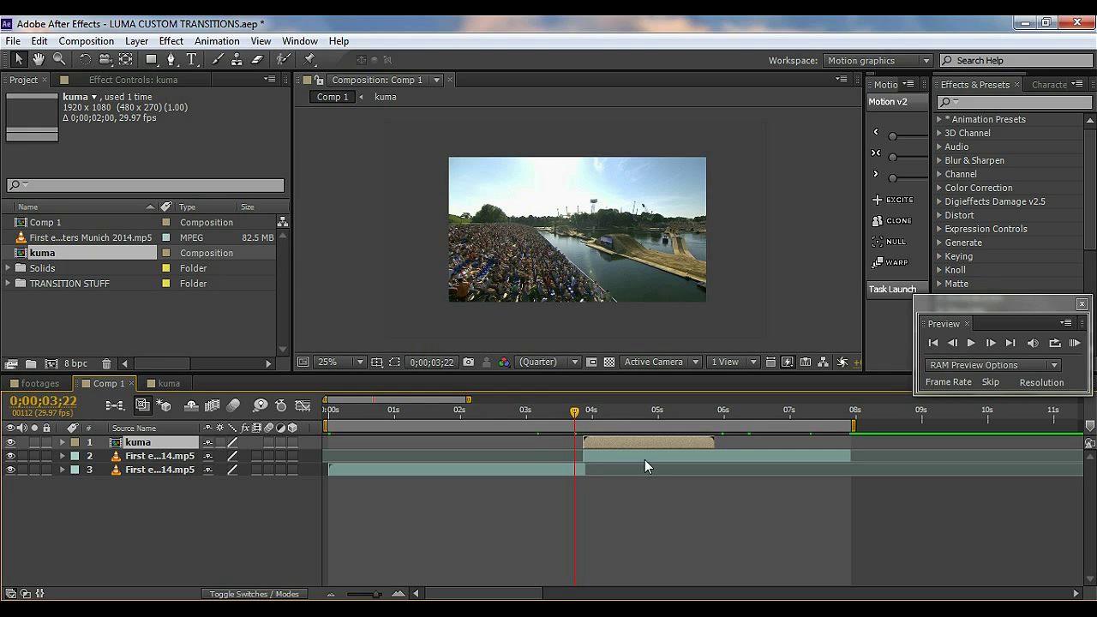
{"action": "left_click", "coordinate": [587, 470]}
{"action": "left_click_drag", "start_coordinate": [587, 470], "coordinate": [722, 472]}
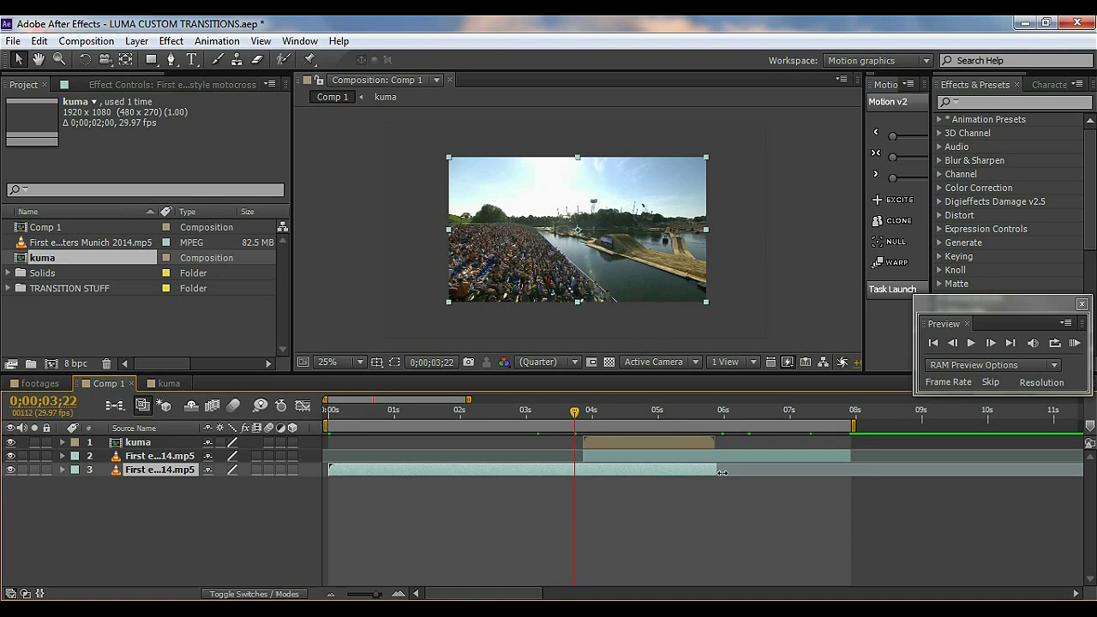
{"action": "left_click", "coordinate": [694, 416]}
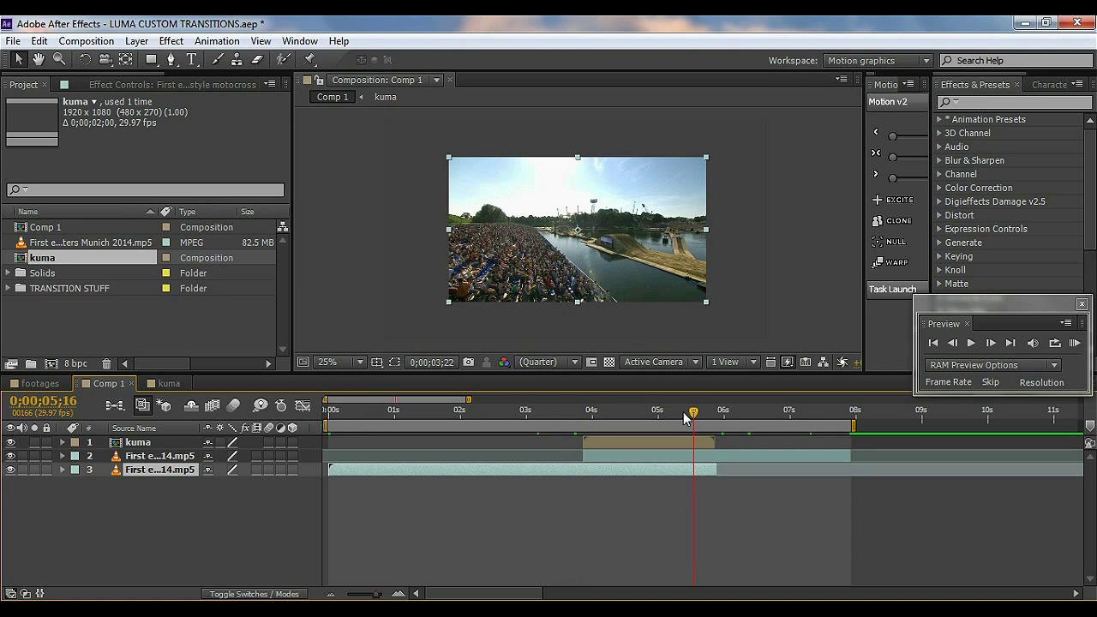
{"action": "left_click", "coordinate": [638, 412]}
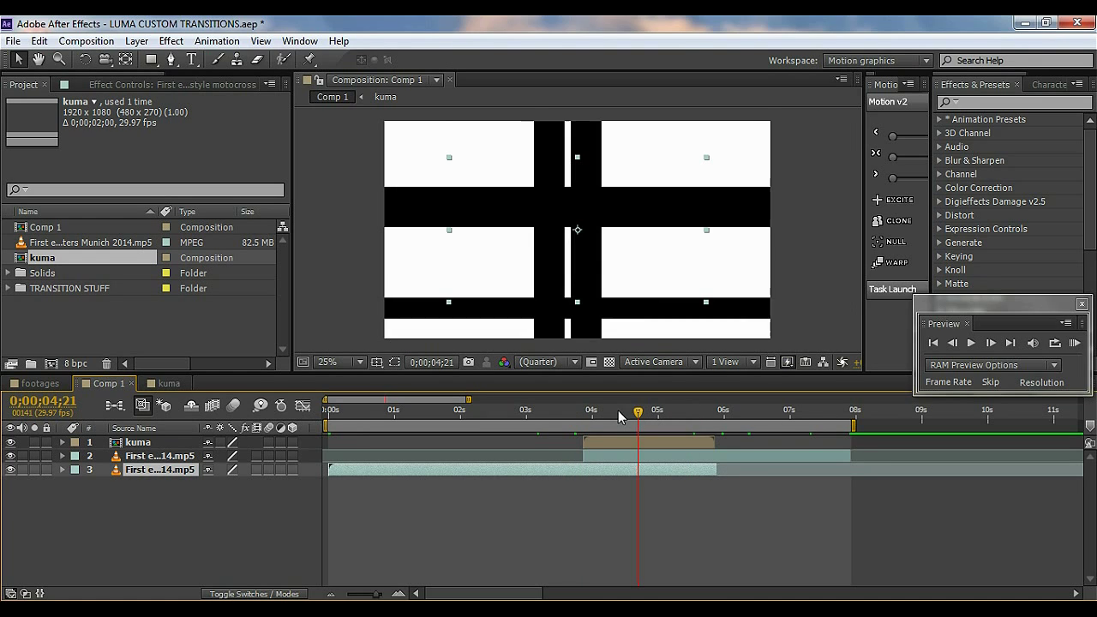
{"action": "left_click", "coordinate": [612, 413]}
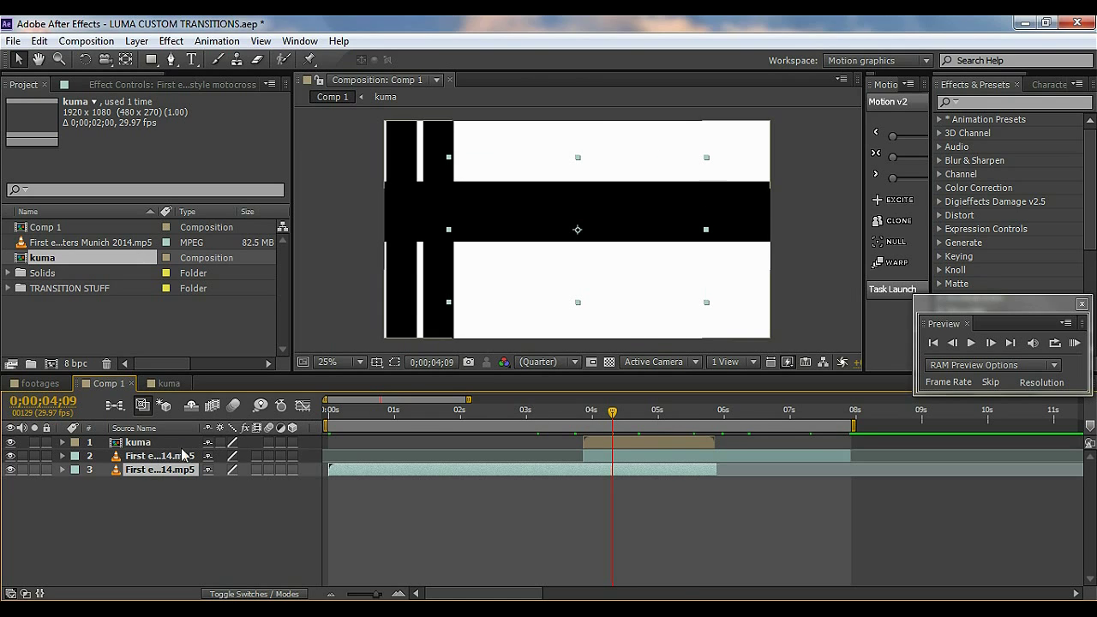
Step: Set layer 2's track matte to Luma Inverted Matte so the kuma bars mask the upper clip
{"action": "left_click", "coordinate": [224, 593]}
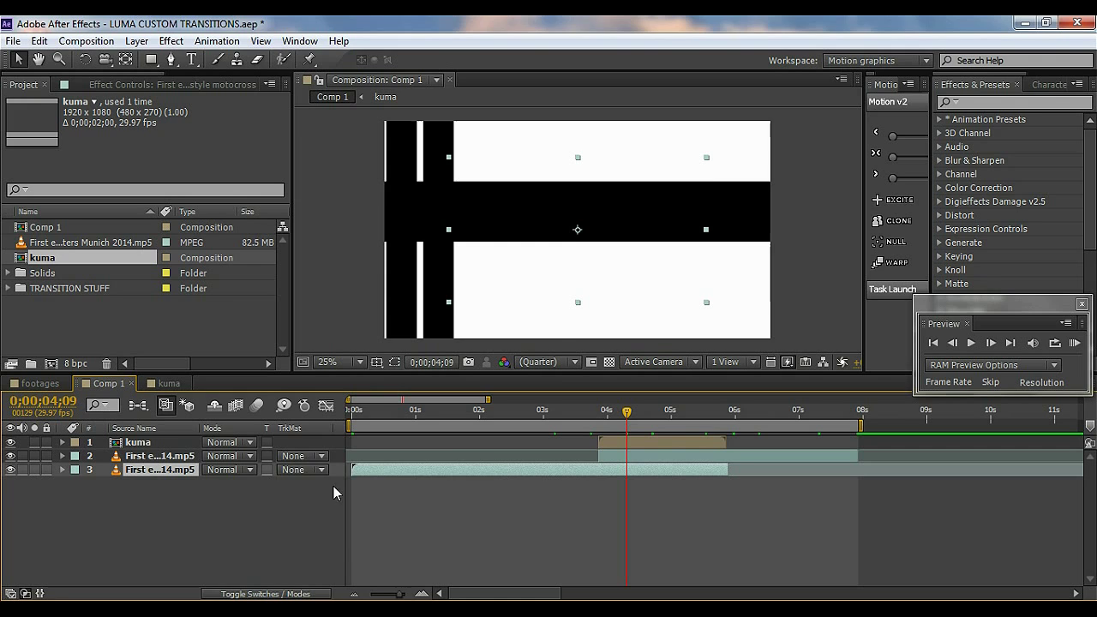
{"action": "left_click", "coordinate": [310, 456]}
{"action": "left_click", "coordinate": [337, 551]}
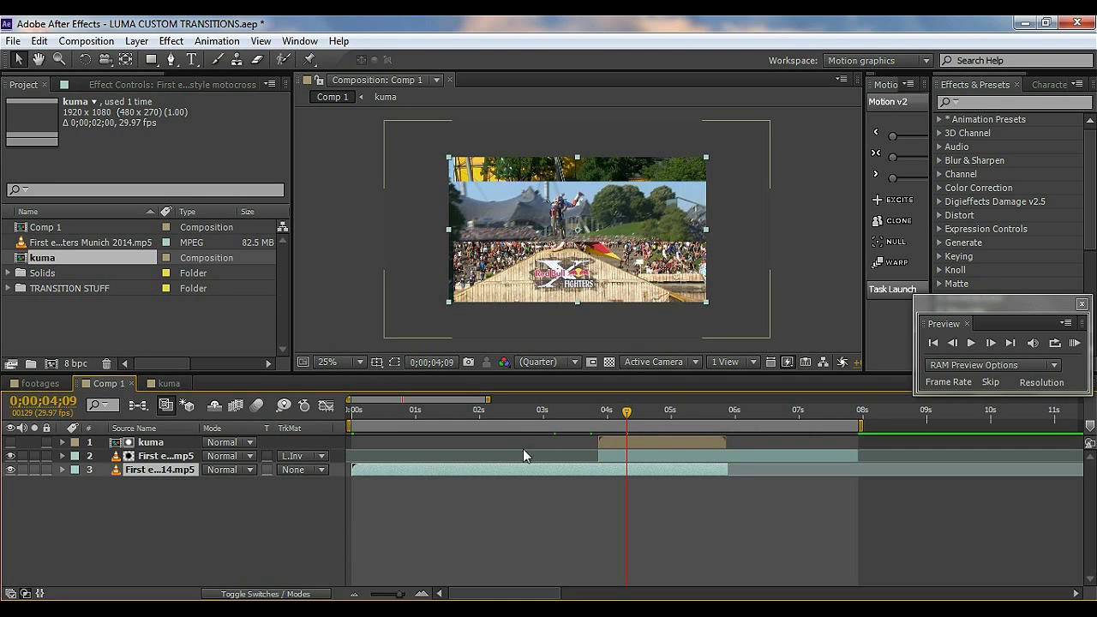
Step: Move the playhead back to 2;25 and RAM Preview the striped-bar transition
{"action": "mouse_move", "coordinate": [624, 415]}
{"action": "left_mouse_down"}
{"action": "mouse_move", "coordinate": [604, 424]}
{"action": "mouse_move", "coordinate": [629, 414]}
{"action": "left_mouse_up"}
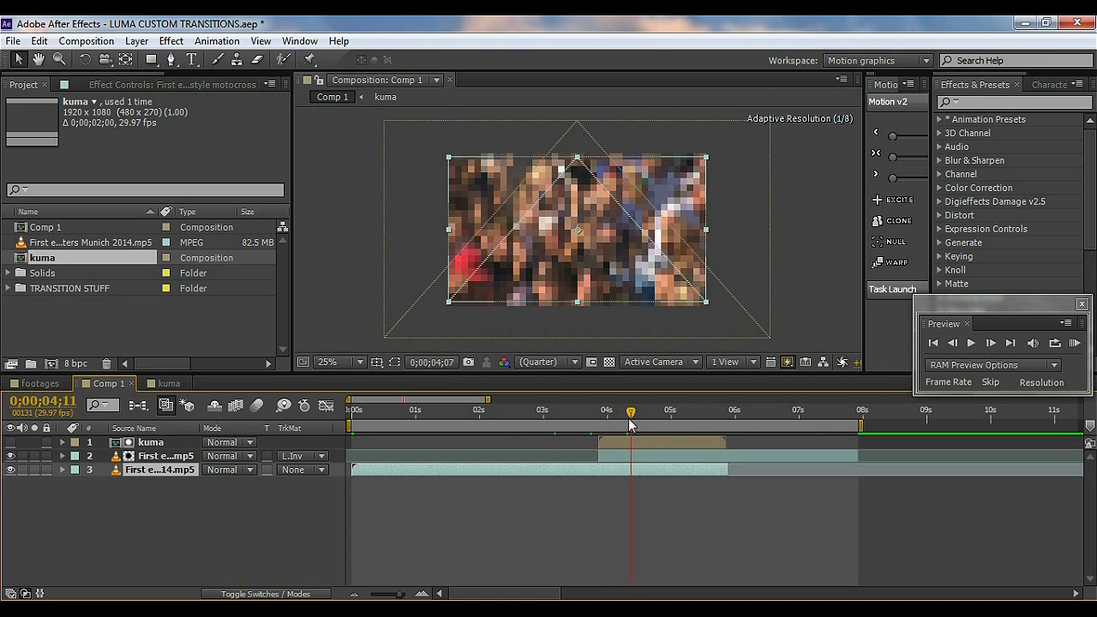
{"action": "left_click", "coordinate": [533, 413]}
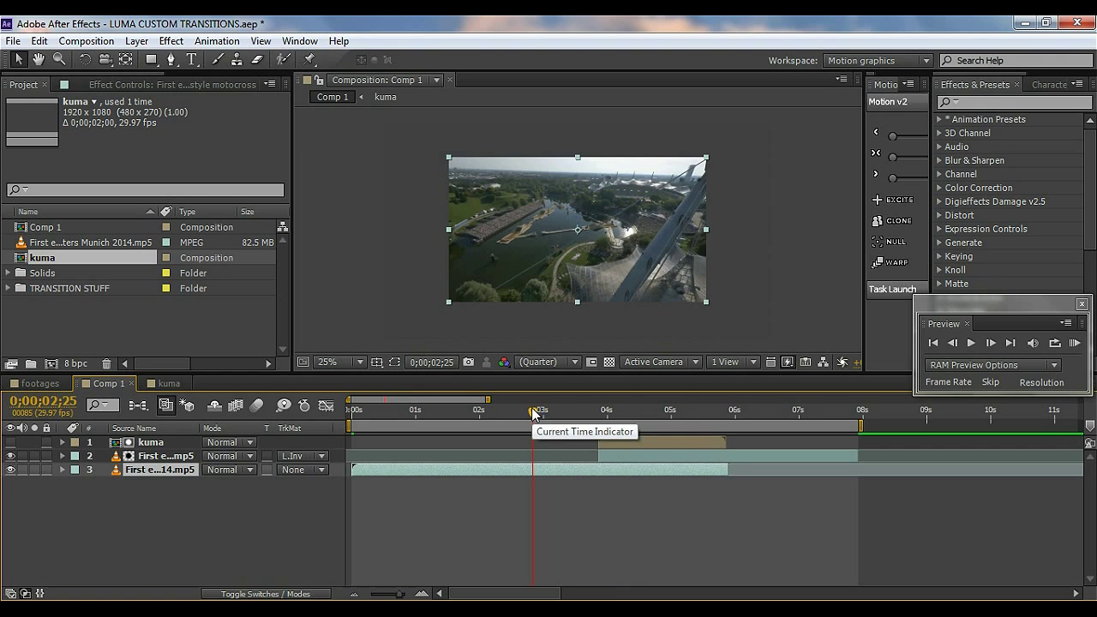
{"action": "left_click", "coordinate": [1074, 343]}
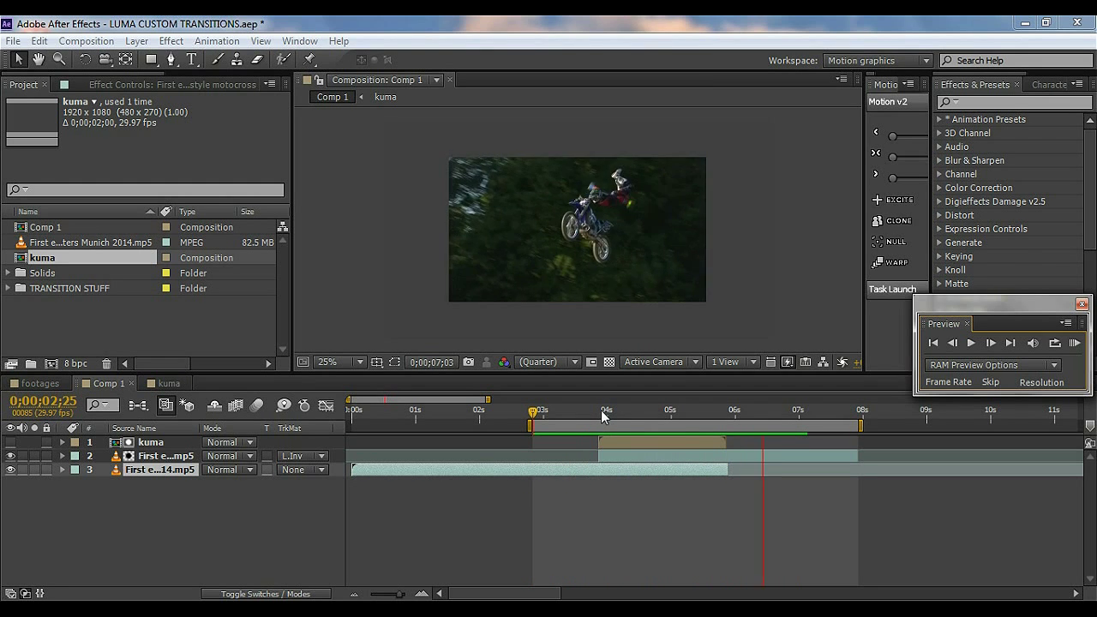
{"action": "key", "text": "space"}
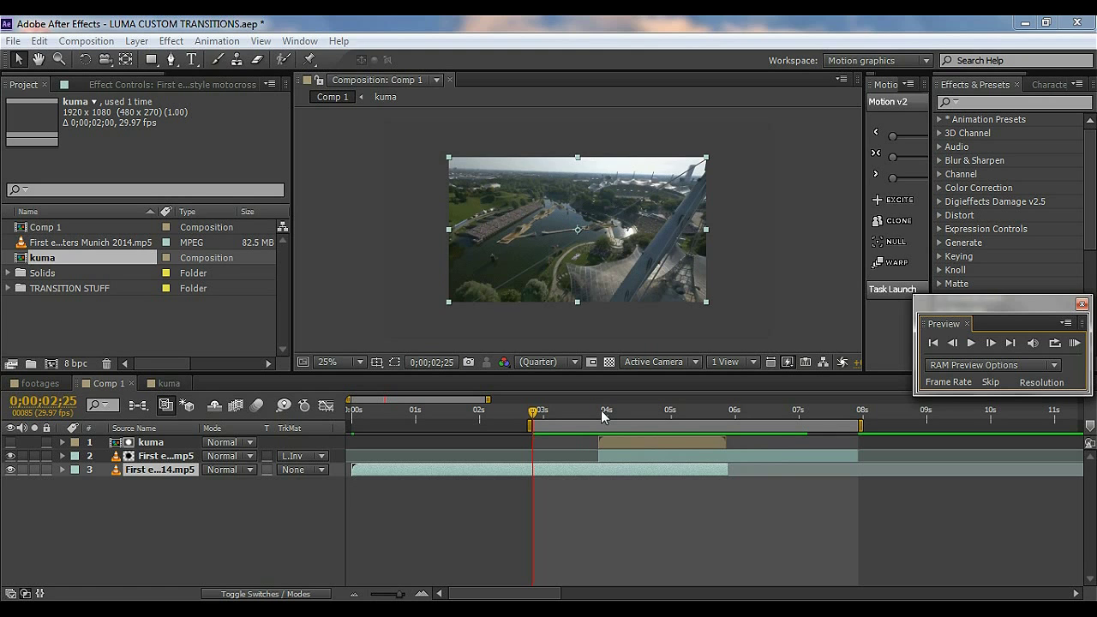
{"action": "left_click", "coordinate": [562, 412]}
{"action": "left_click_drag", "start_coordinate": [581, 411], "coordinate": [670, 434]}
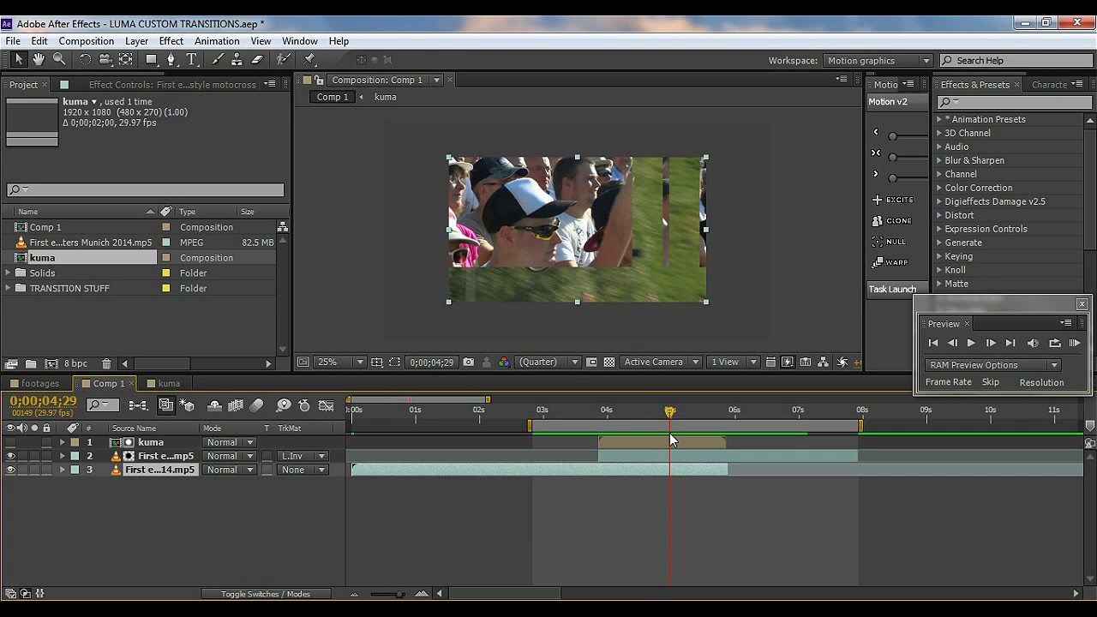